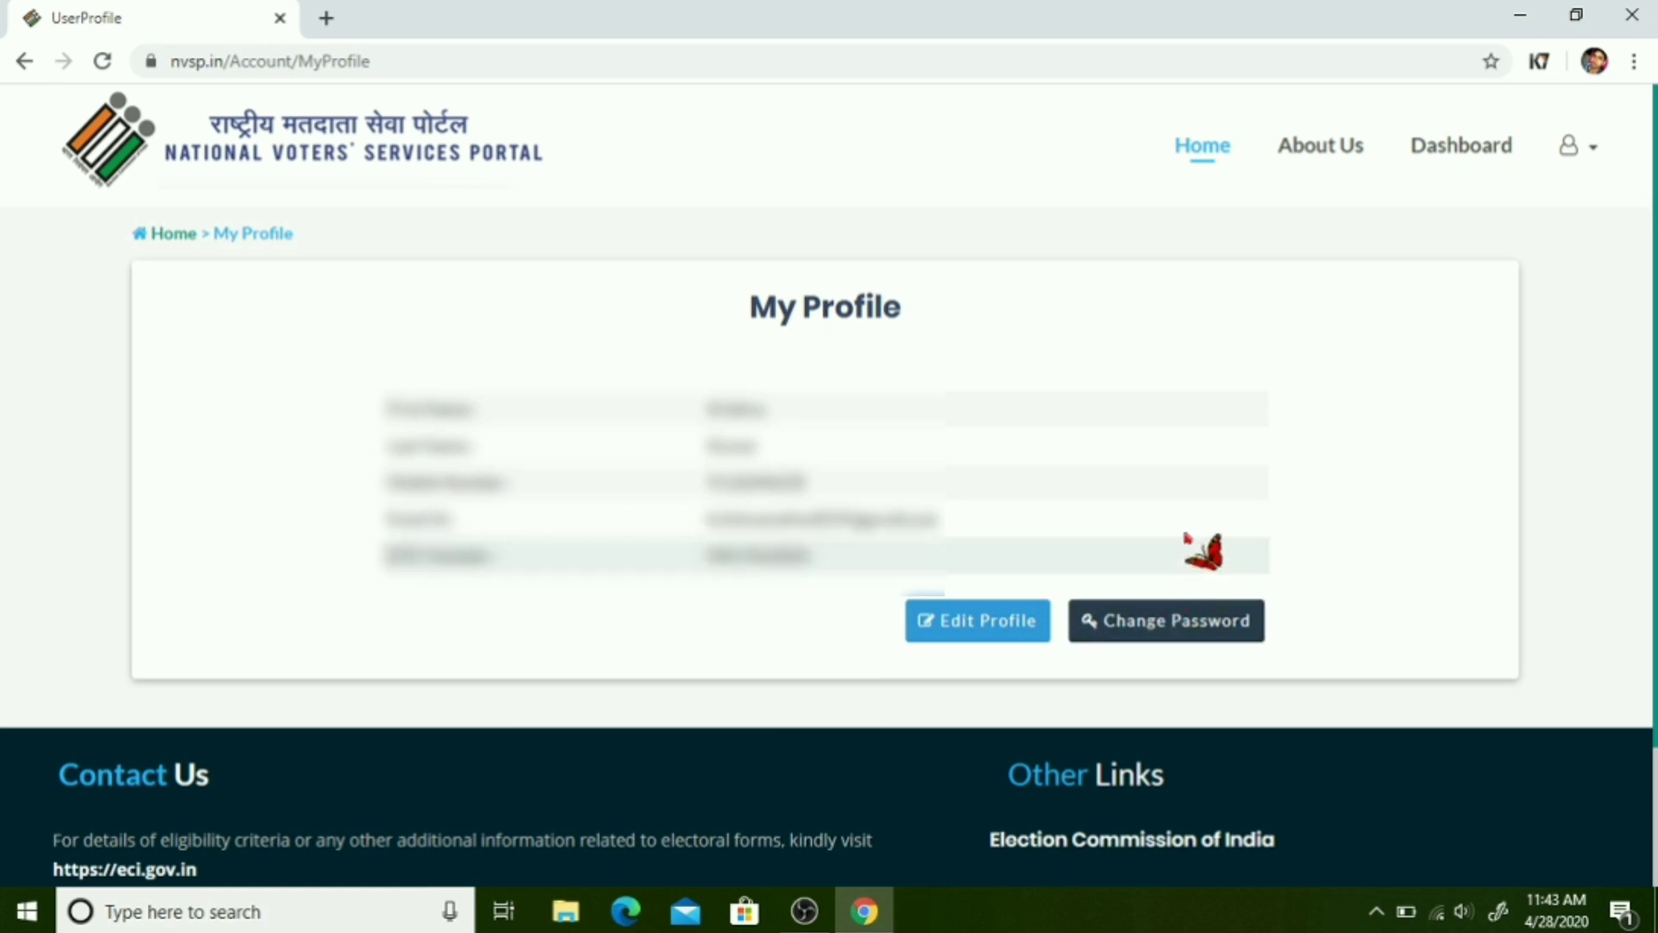
Step: From the portal home page, go to the Voter Registration forms list and open Form 6
left_click(1203, 152)
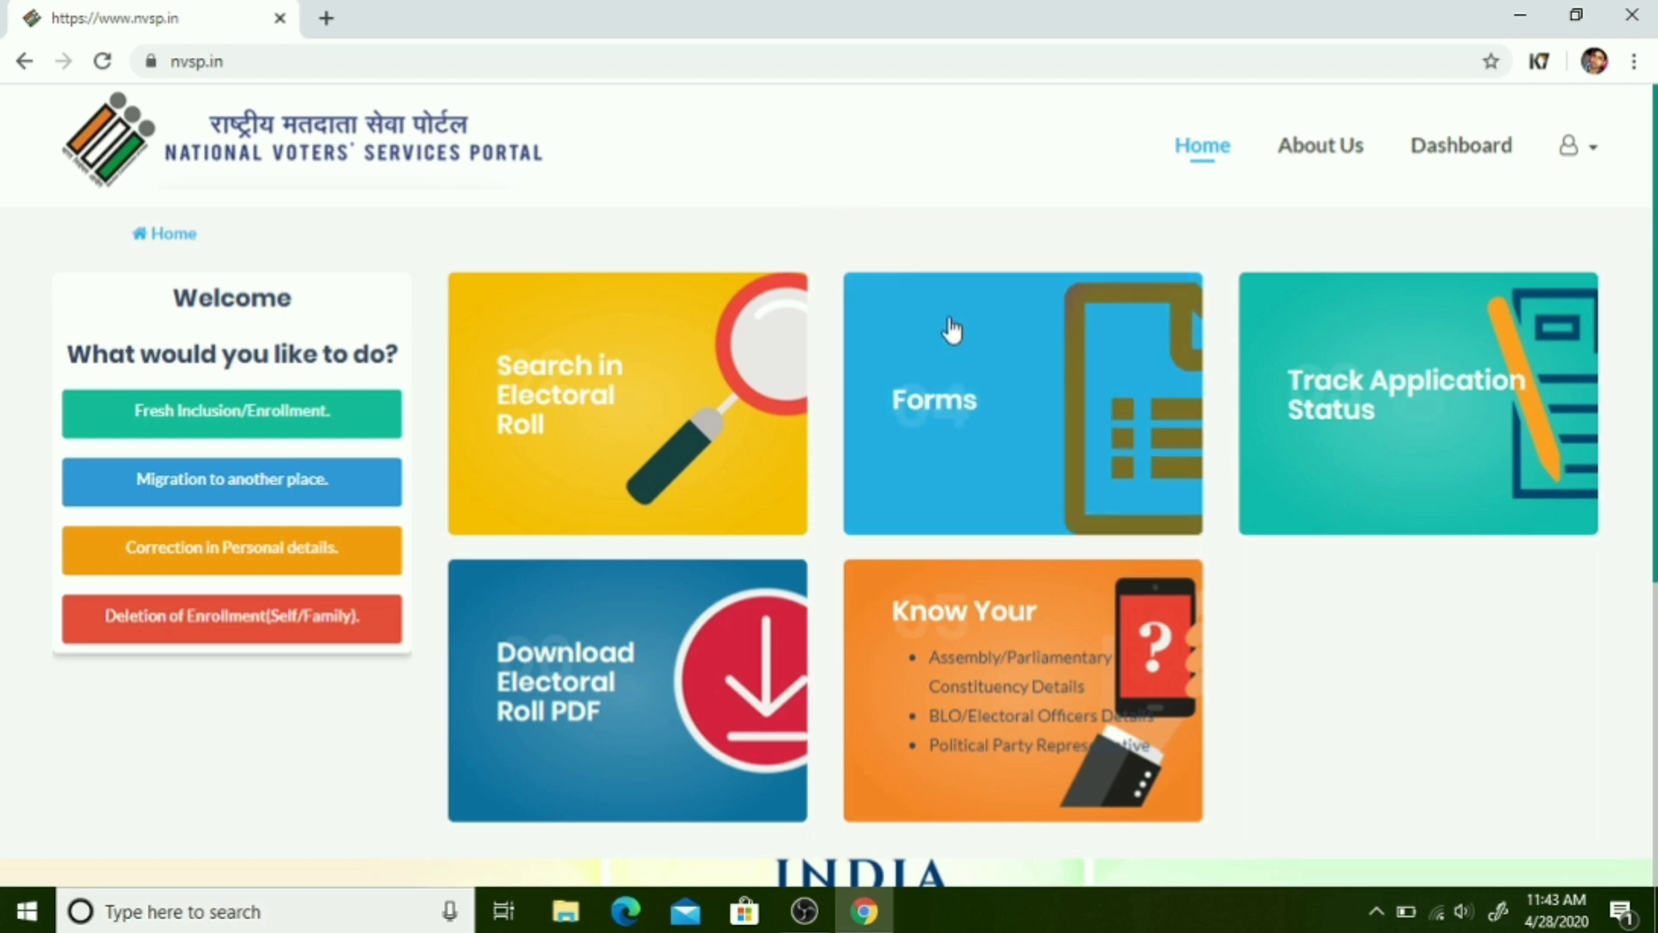
left_click(961, 425)
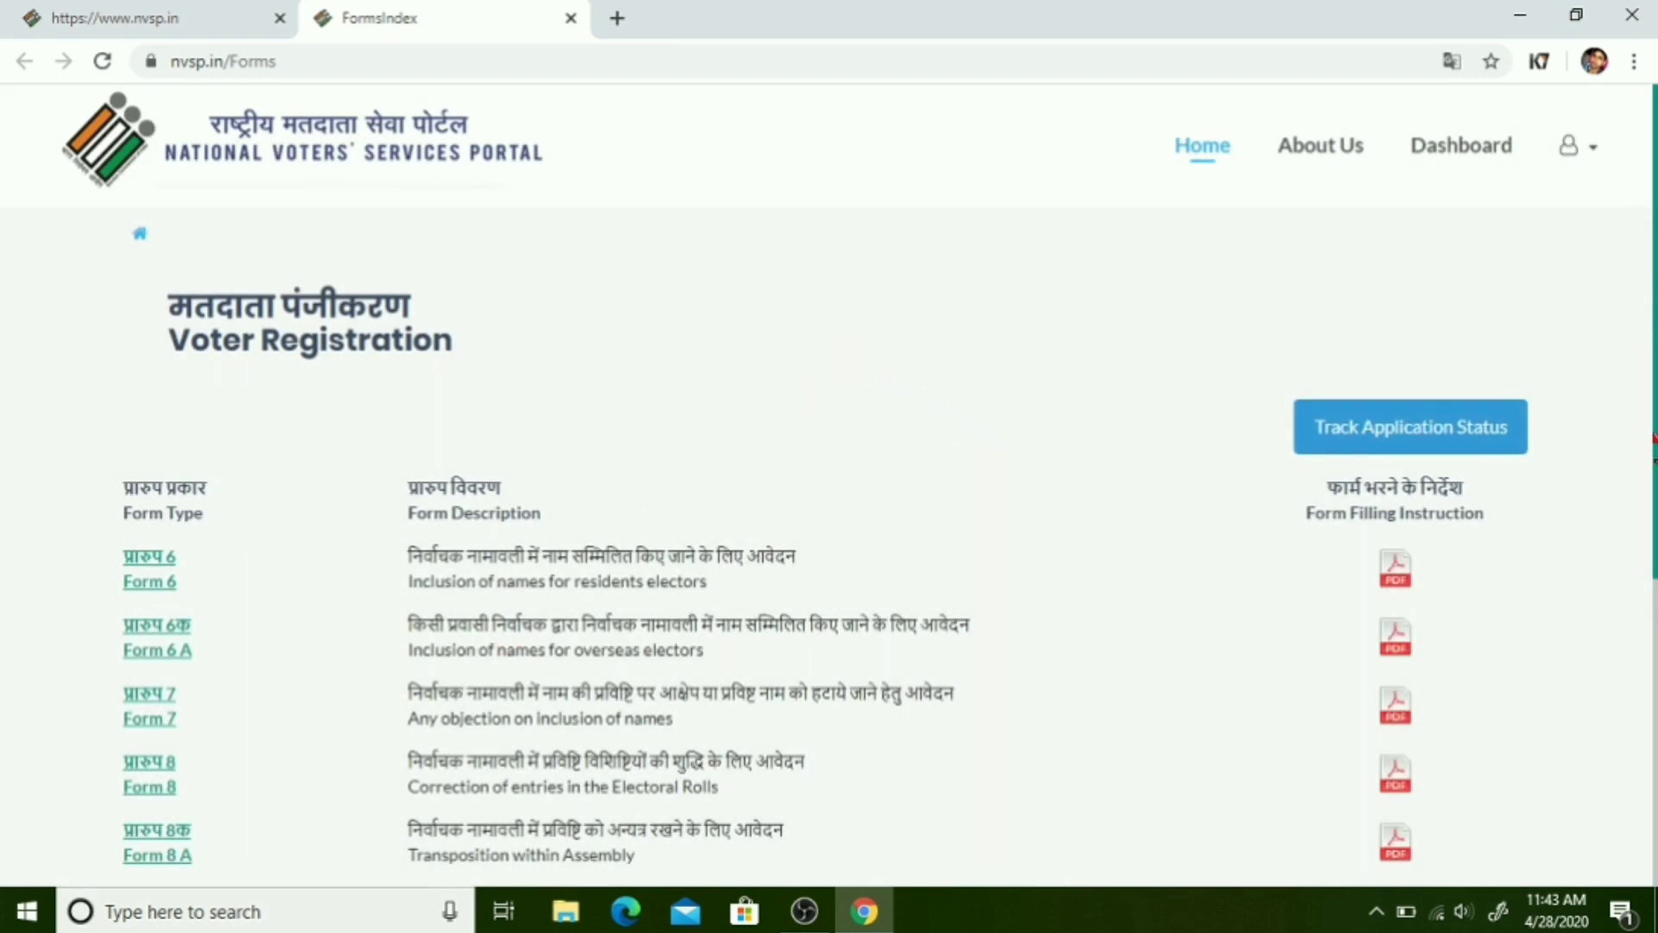
scroll(824, 553, "down", 2)
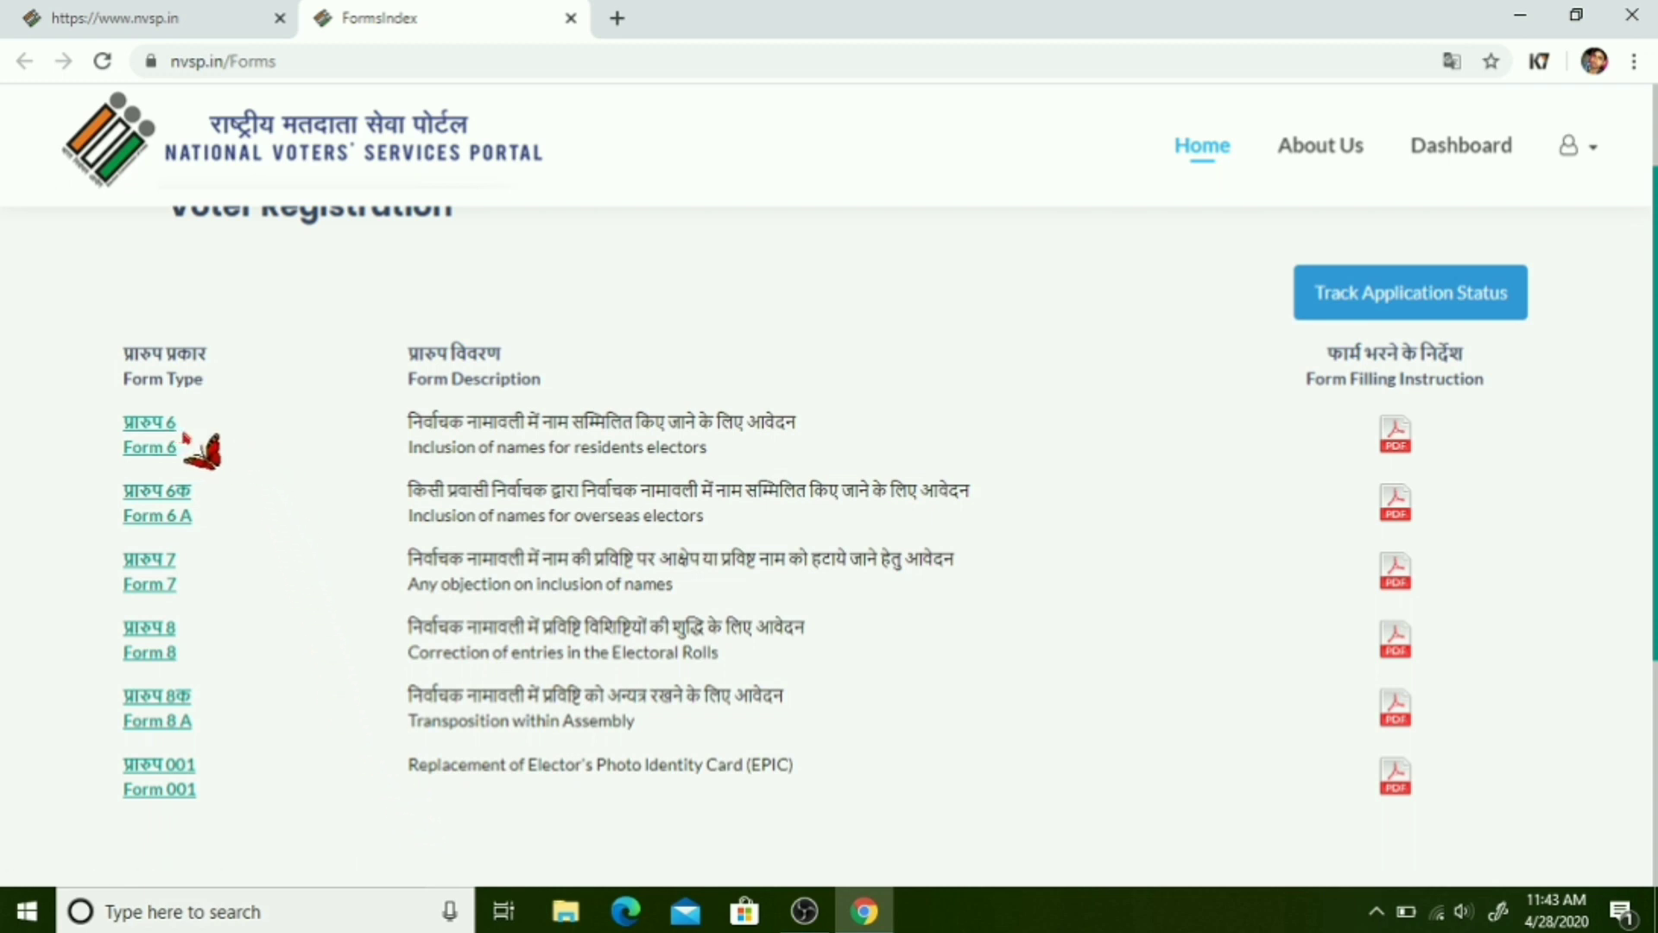
left_click(153, 437)
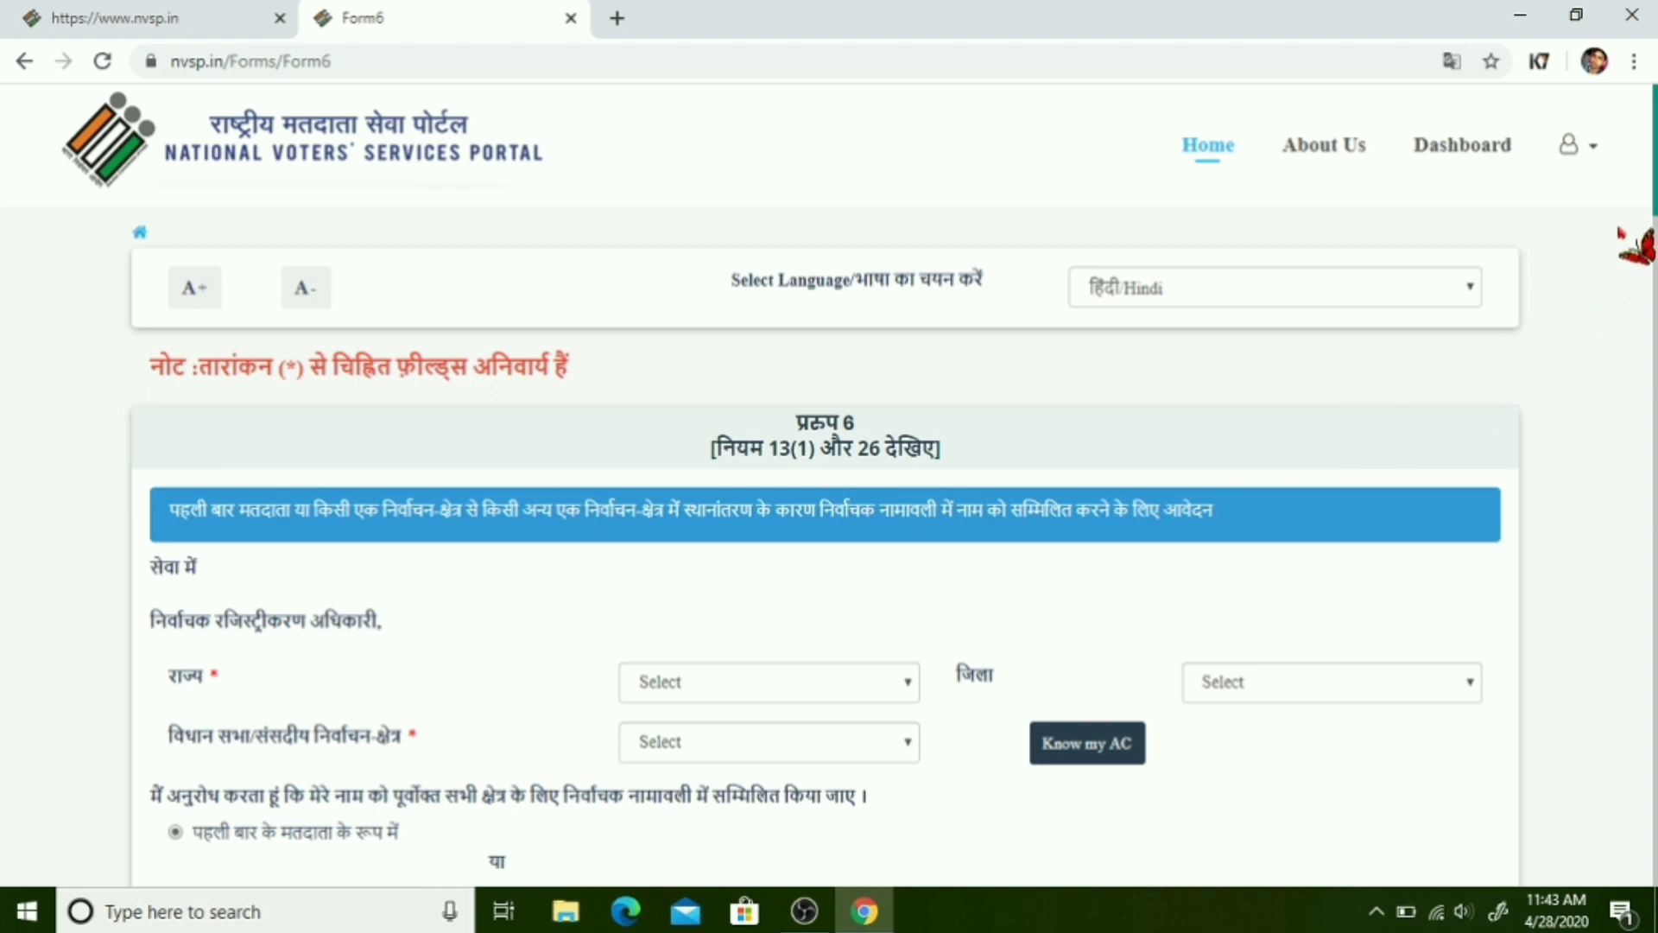
Step: Scroll down Form 6 past the Jharkhand, Hazaribagh state, district and constituency selections
scroll(825, 544, "down", 4)
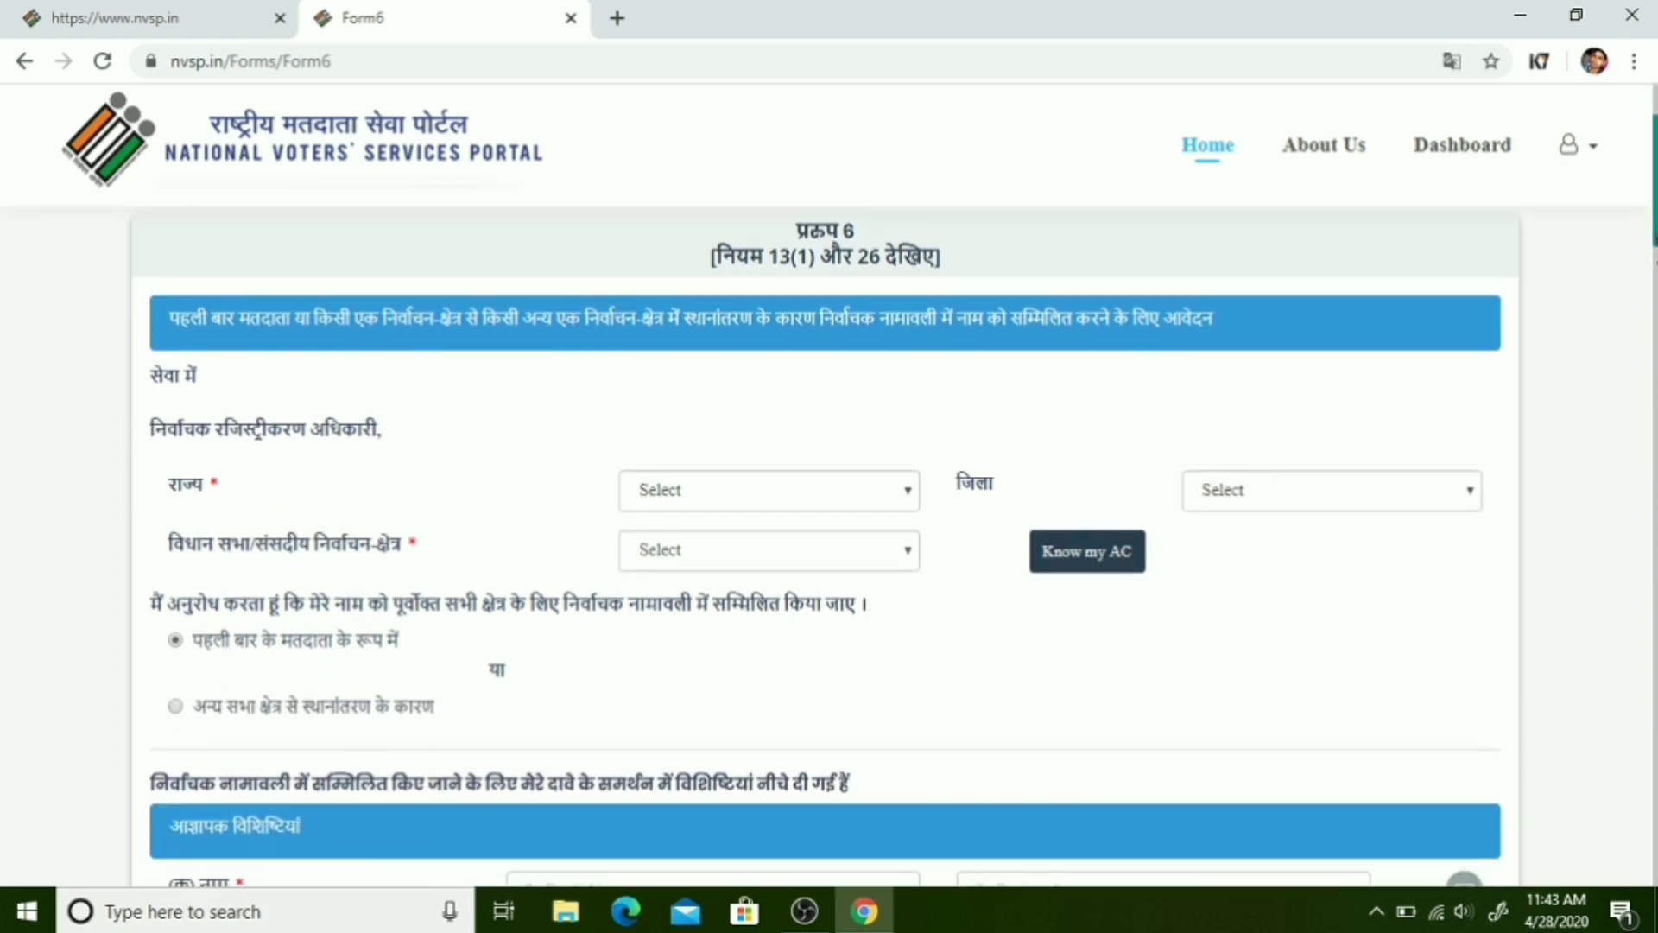
scroll(825, 544, "down", 5)
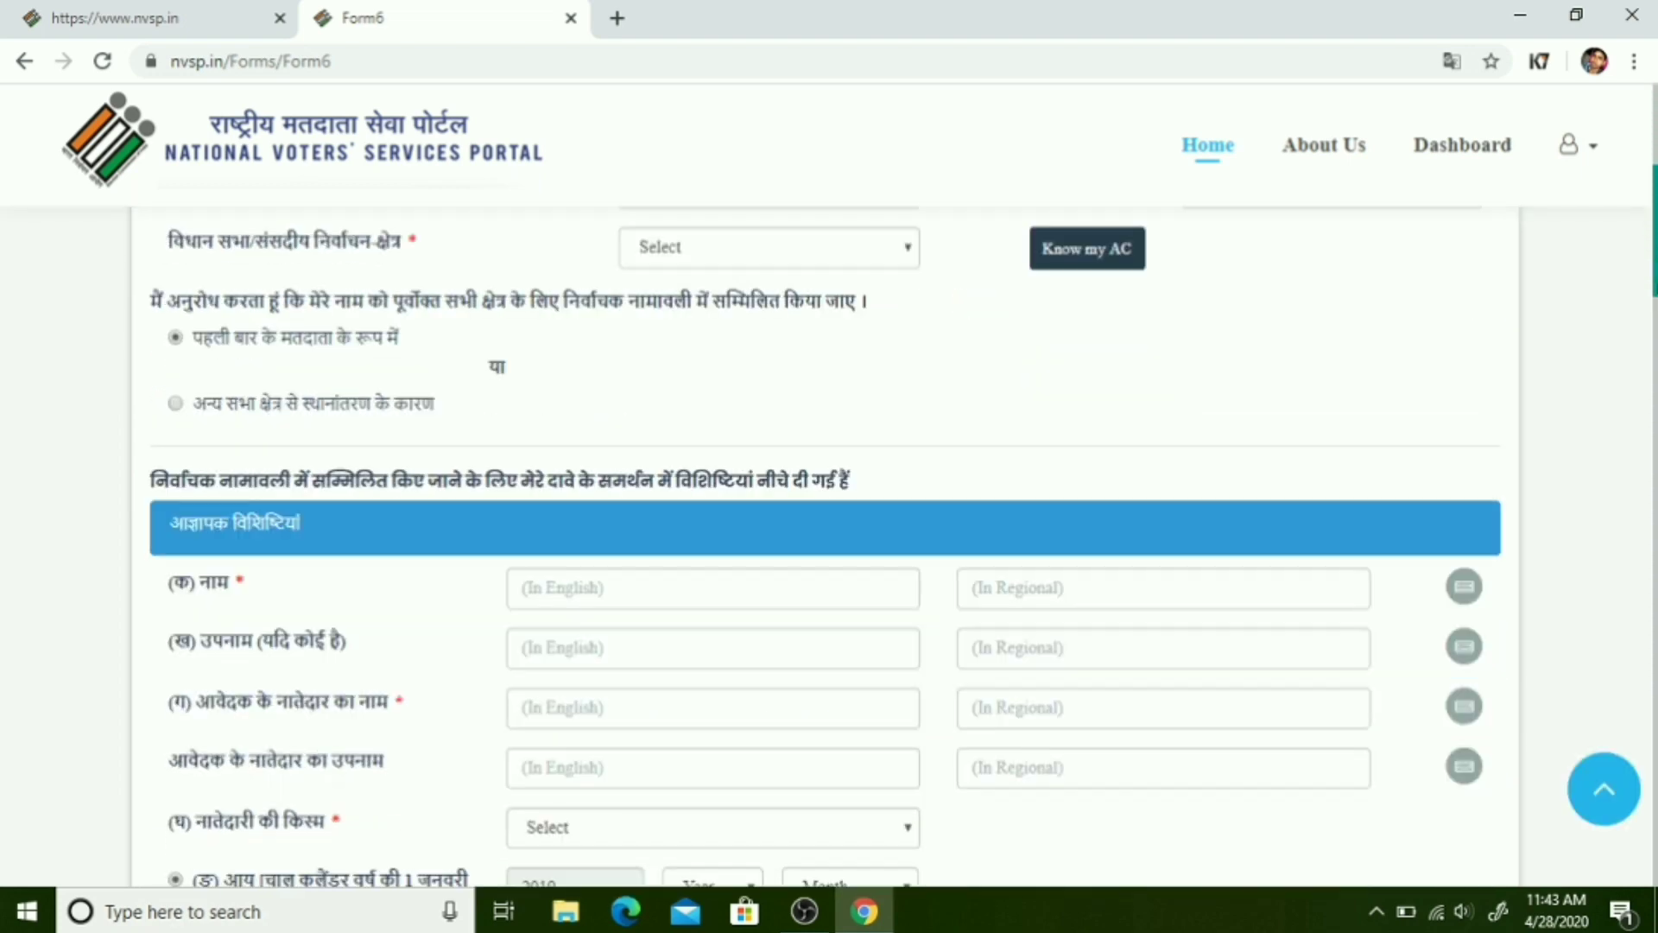
scroll(825, 544, "down", 6)
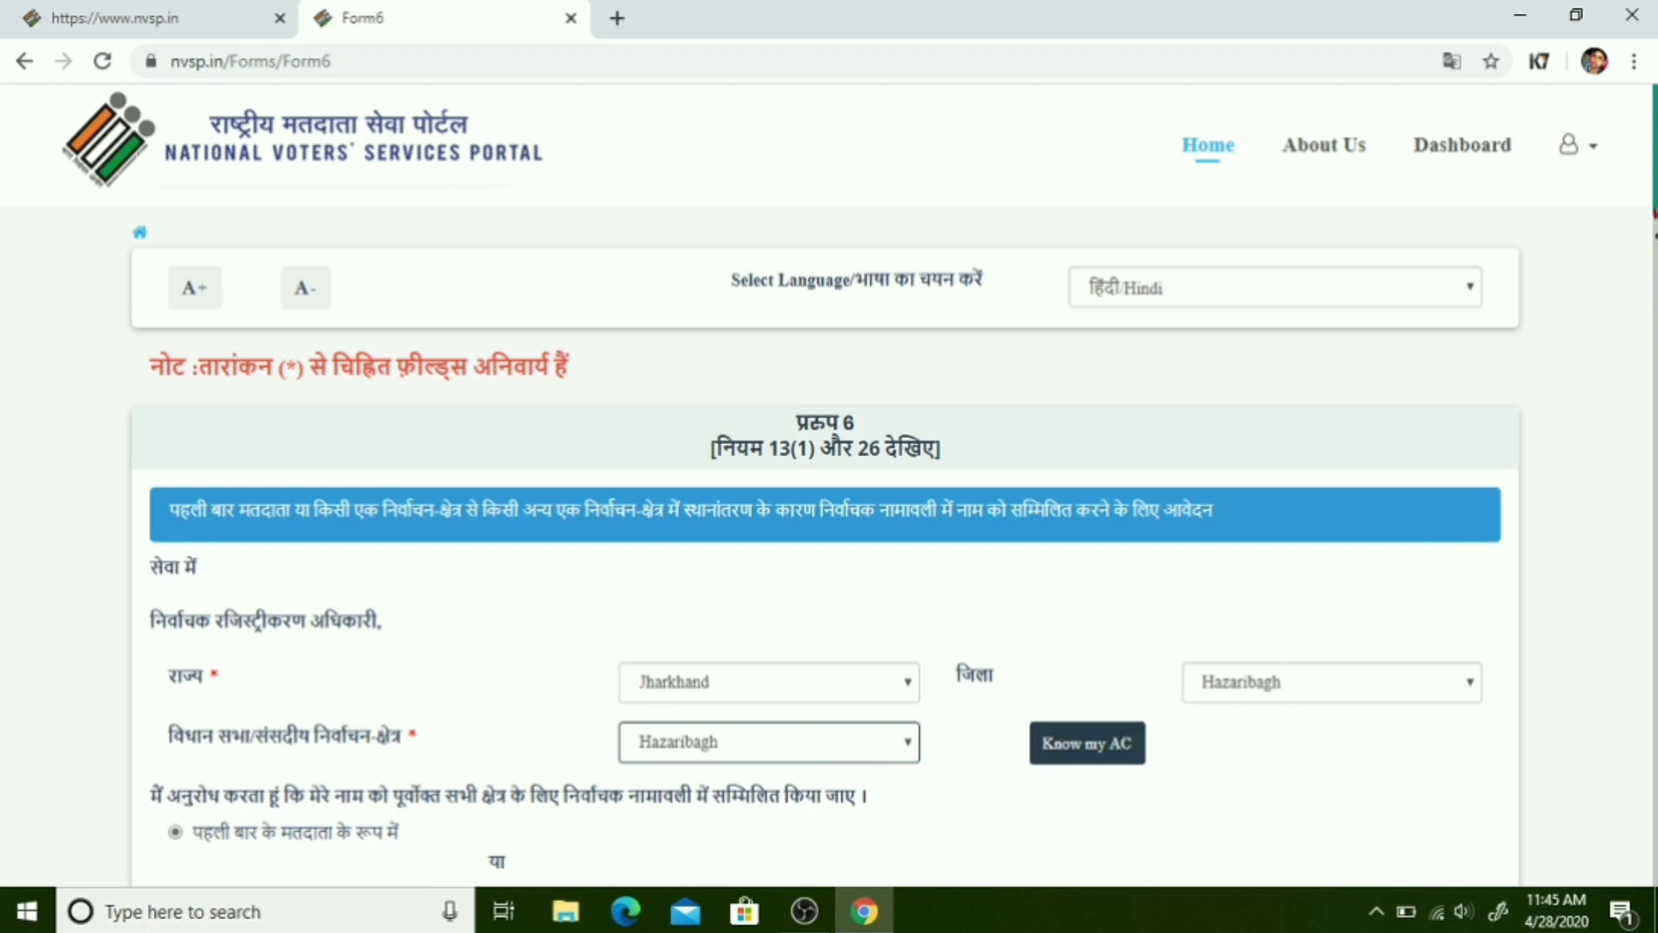
scroll(1630, 311, "down", 5)
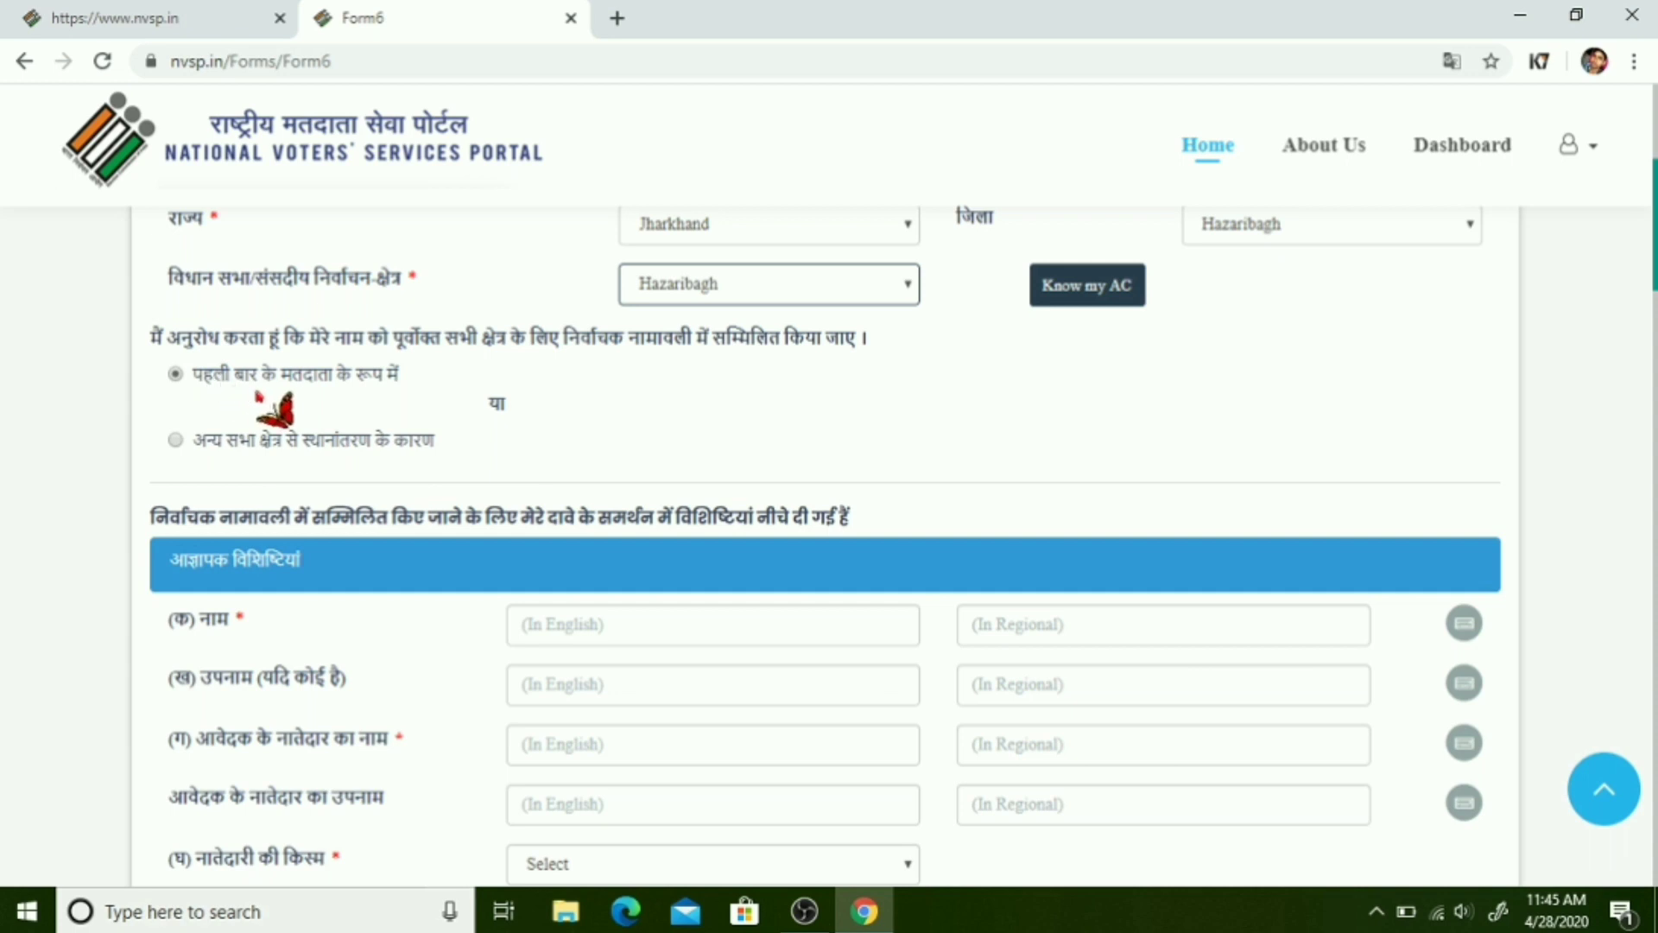
Step: Fill the applicant's and relative's name fields in English and regional language, then view relationship types
scroll(259, 397, "down", 3)
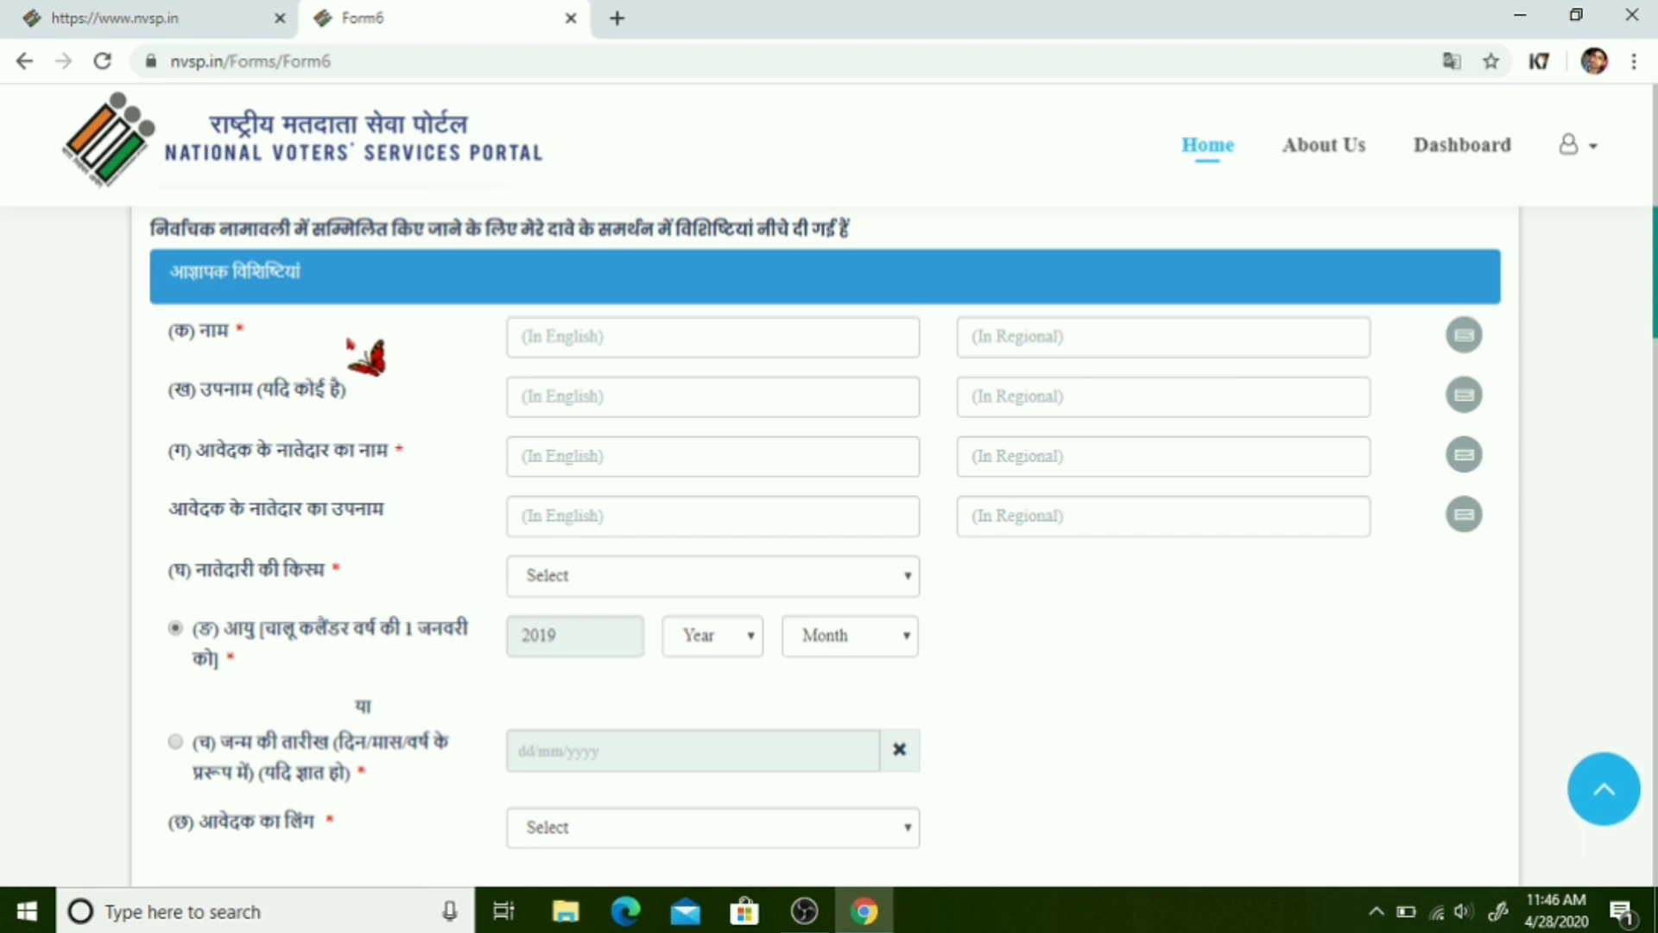
left_click(534, 338)
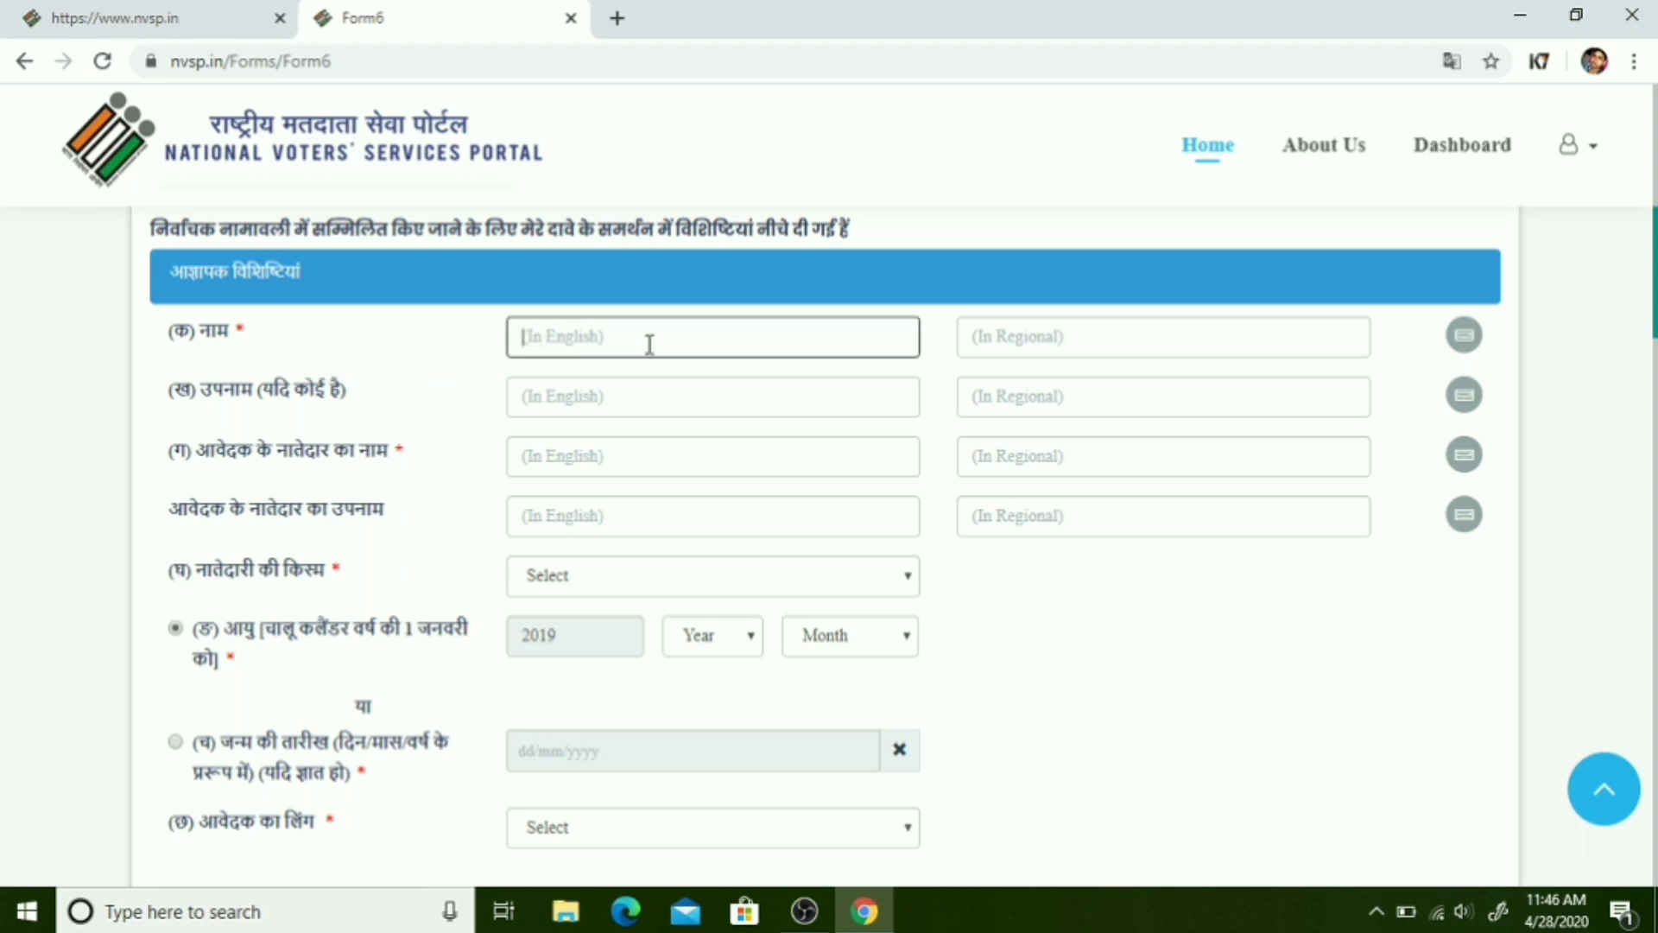
left_click(1048, 335)
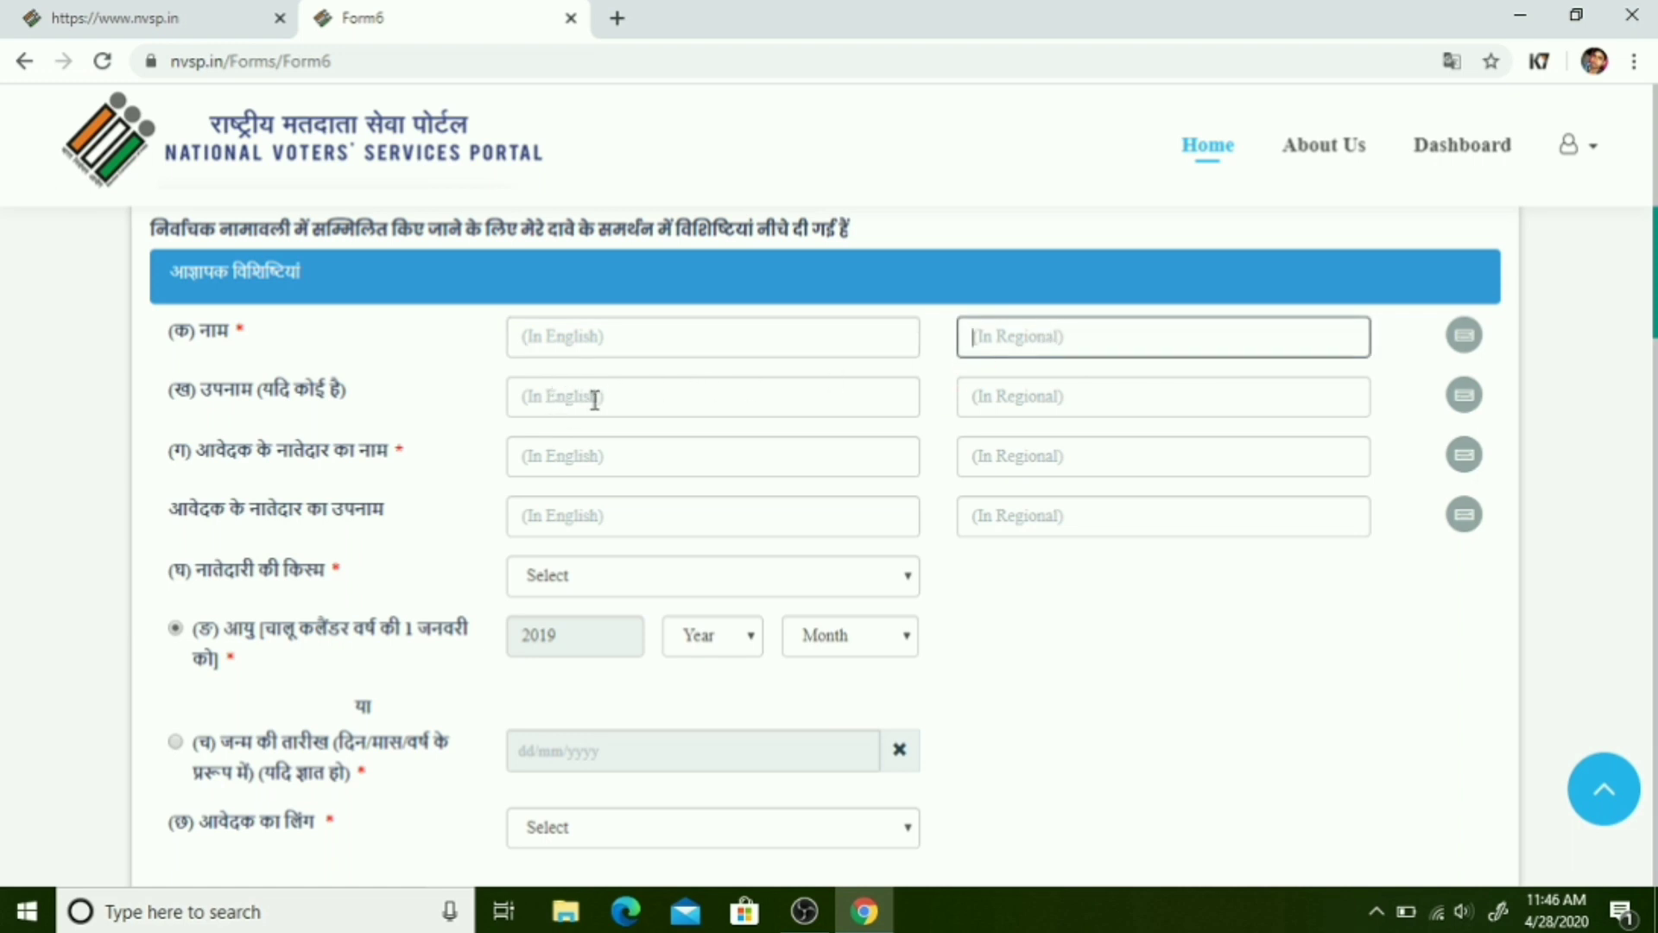
left_click(1017, 396)
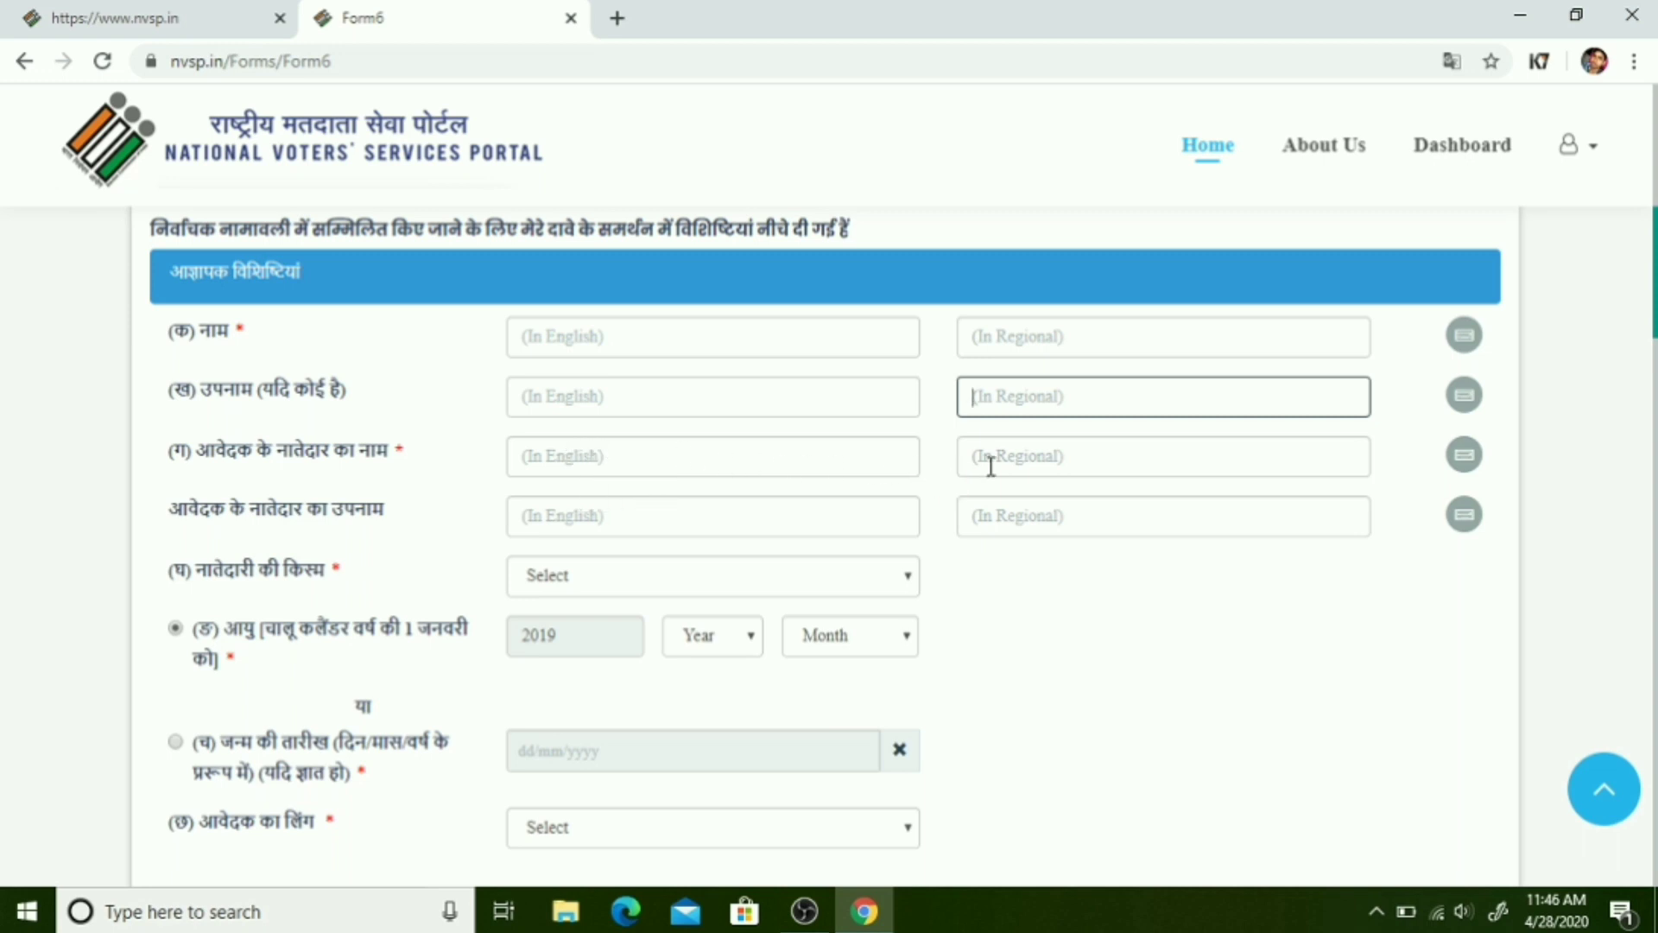
left_click(534, 518)
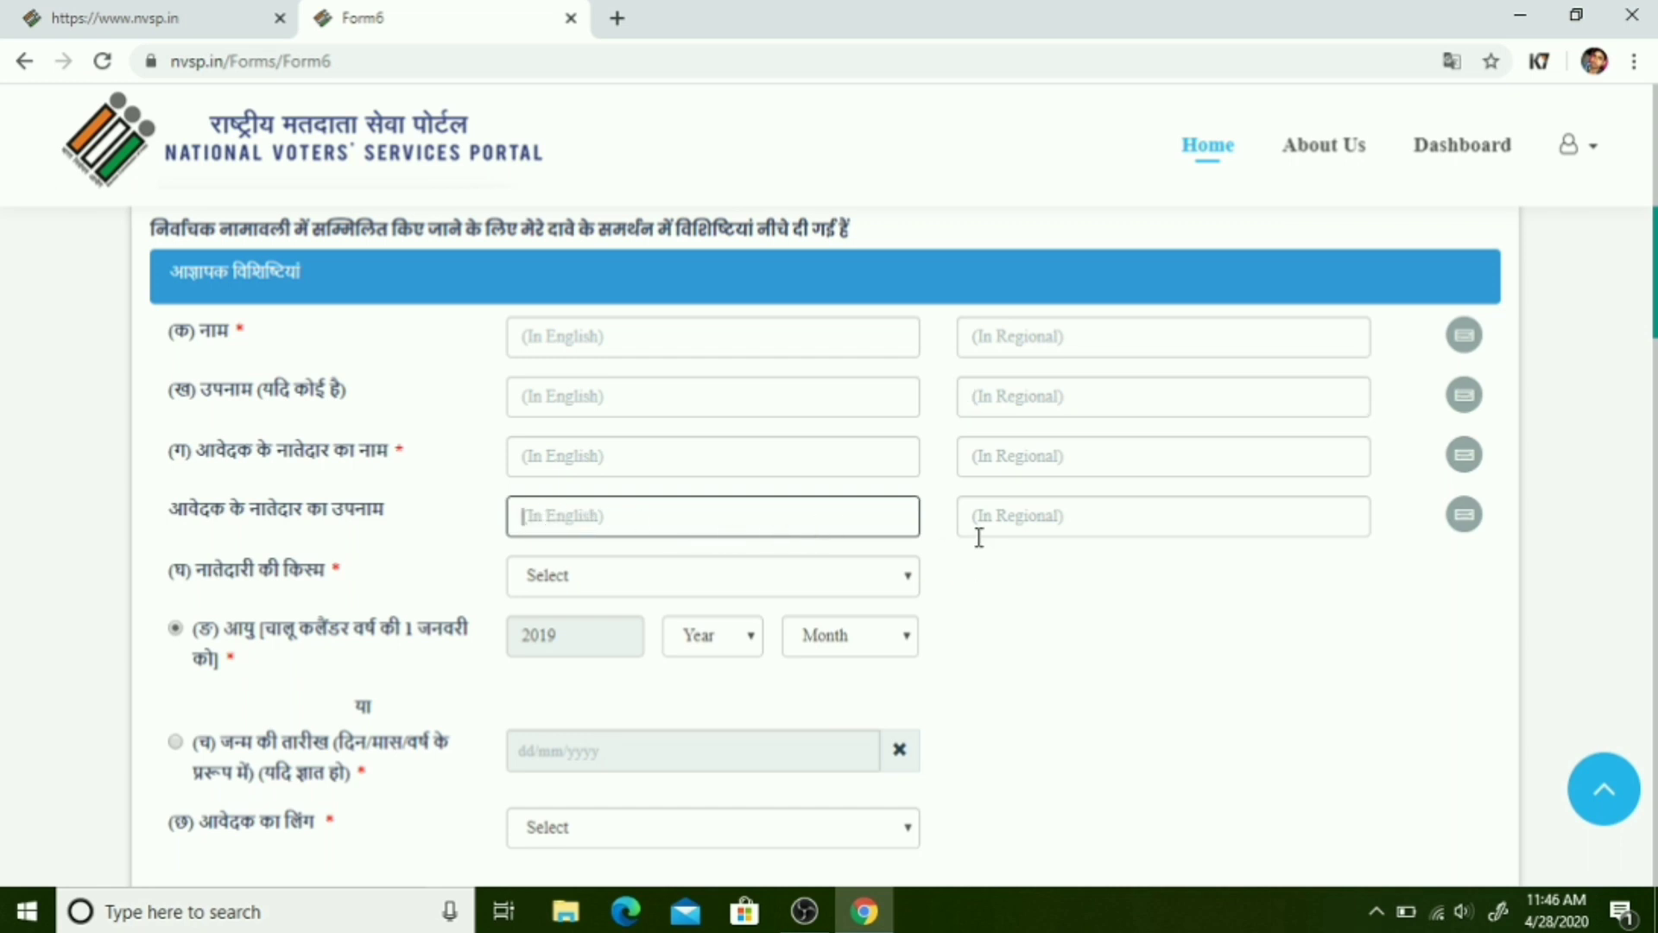
left_click(1000, 521)
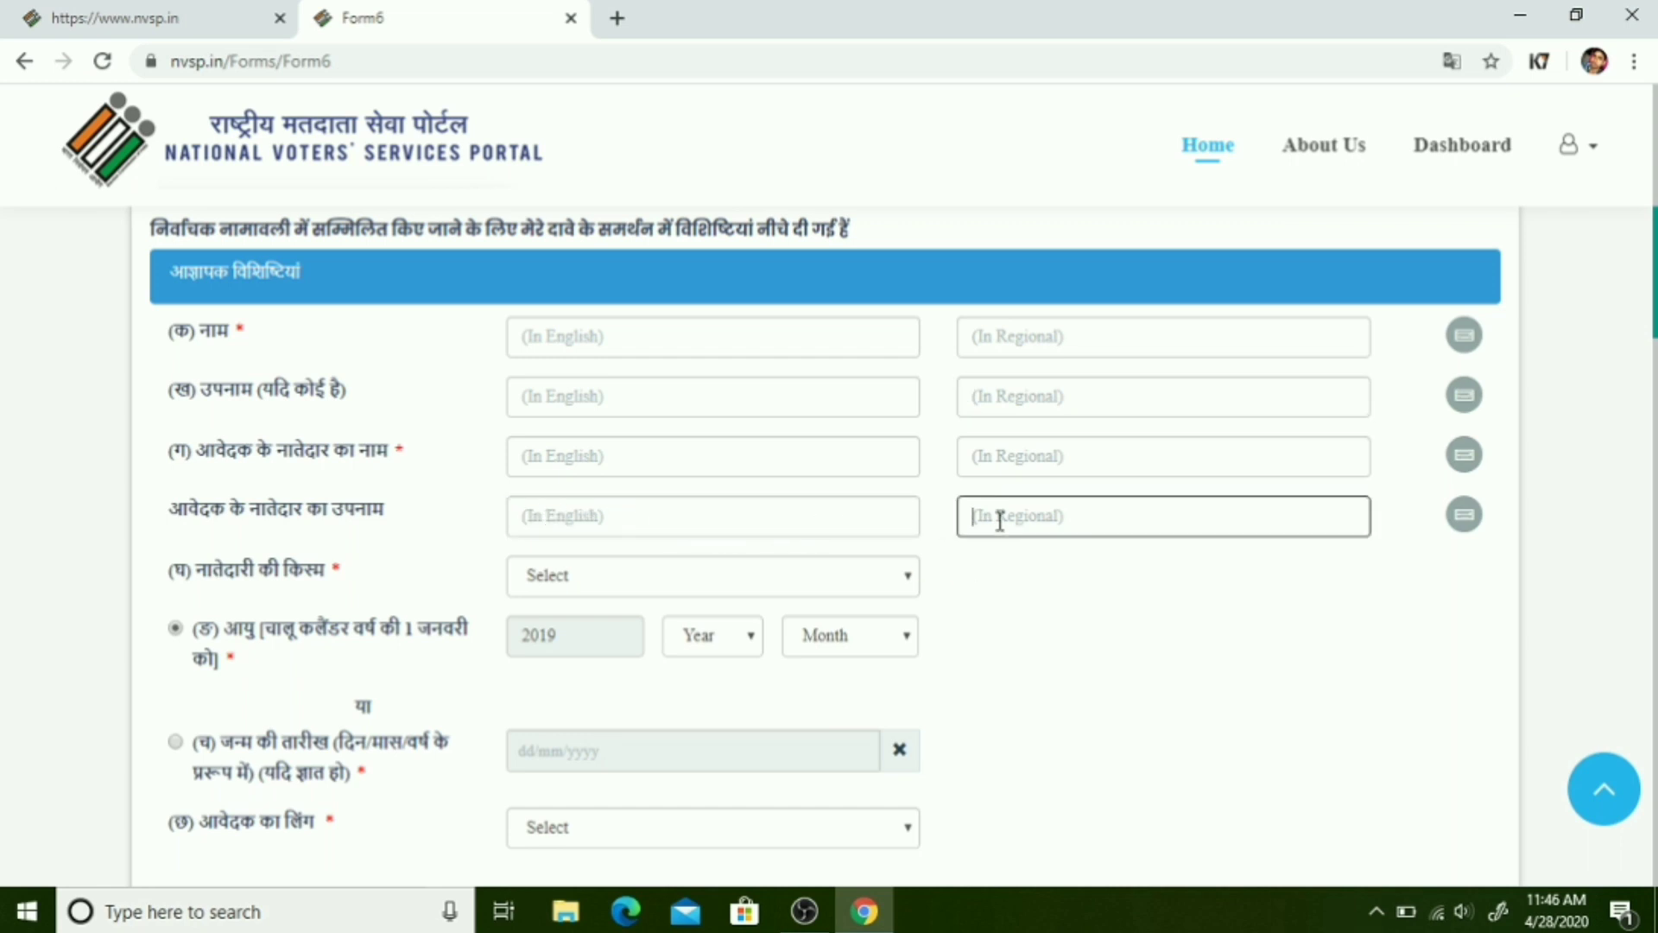
left_click(566, 583)
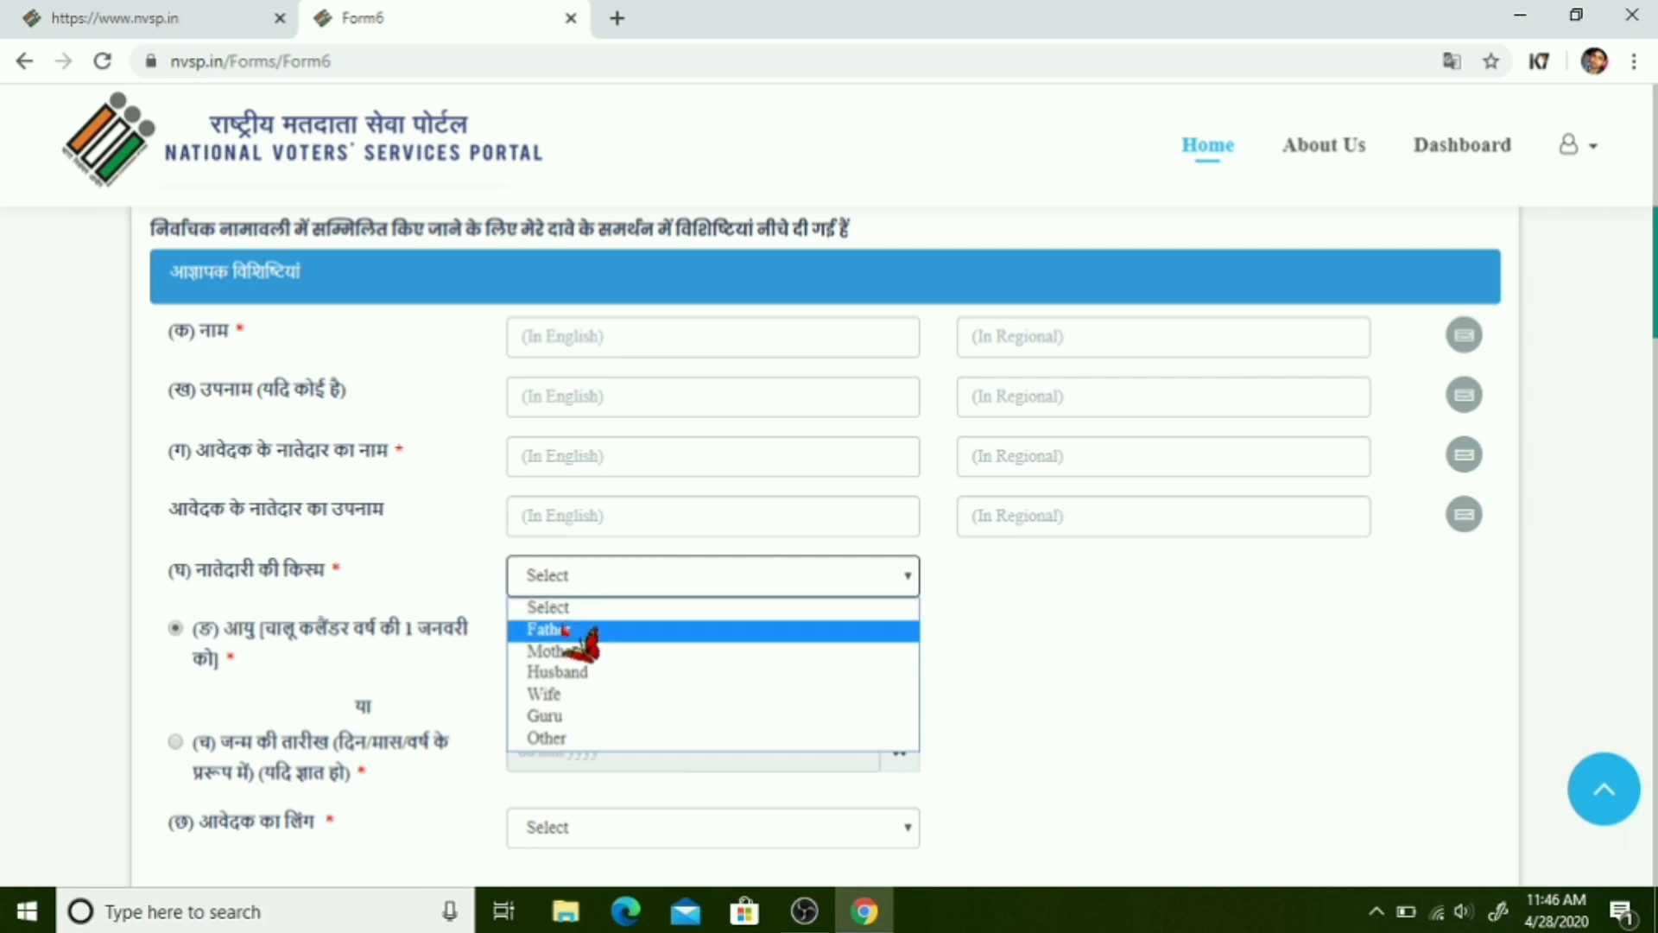
Step: Switch the form to date of birth instead of age and bring up the gender options
left_click(177, 770)
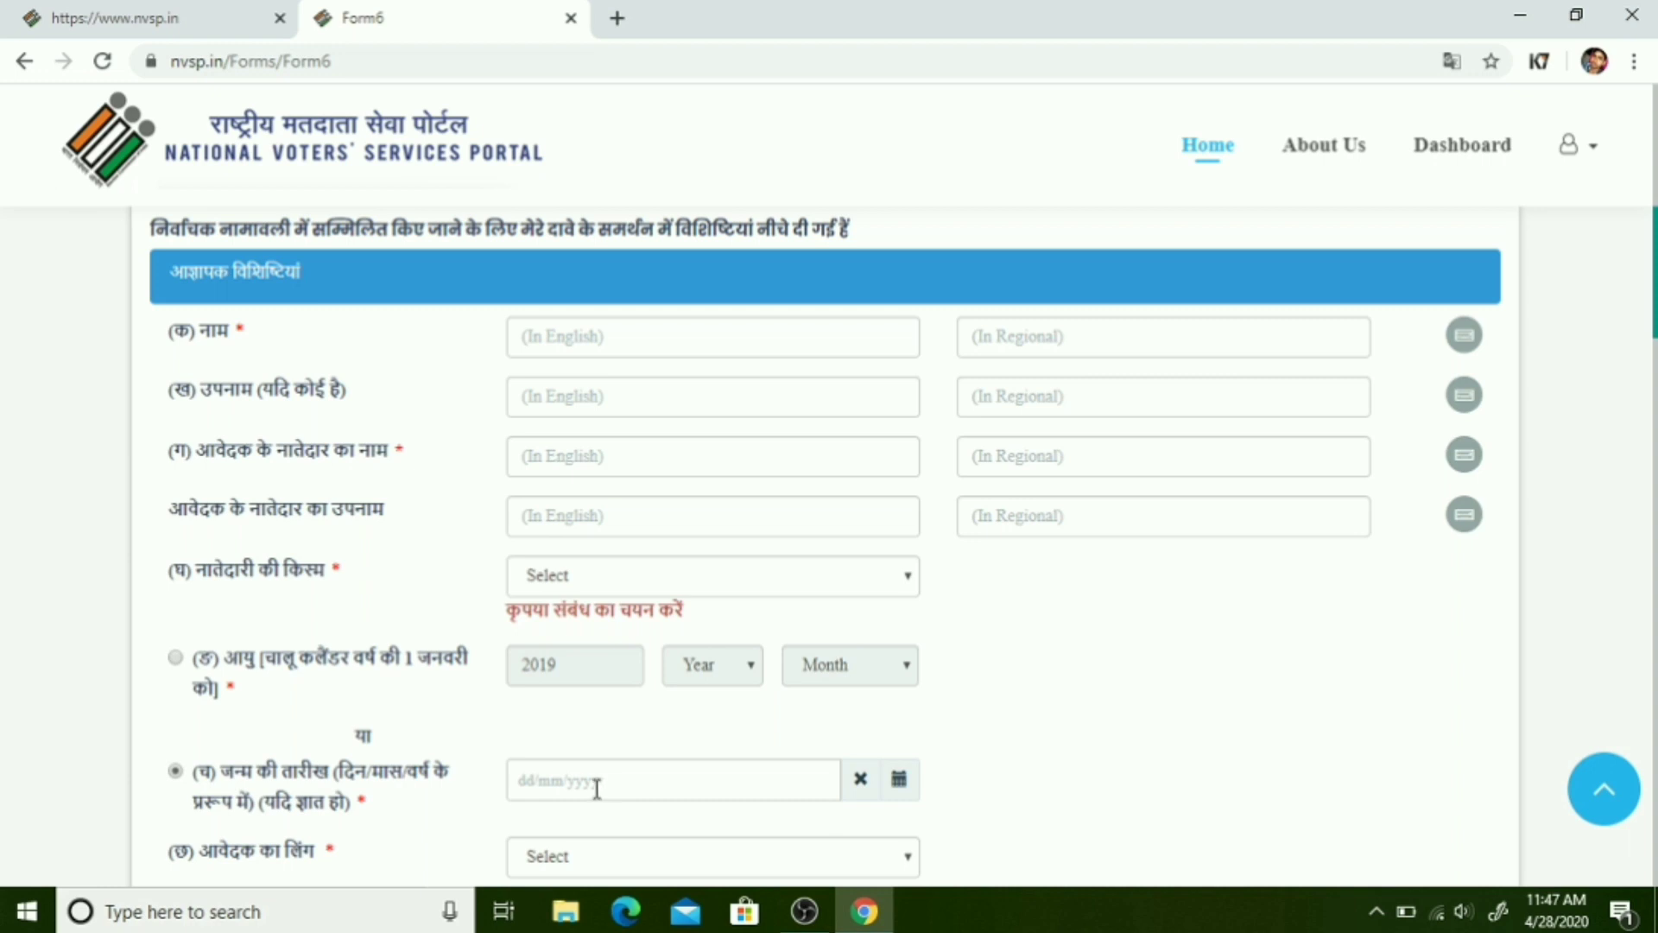
left_click(531, 786)
scroll(607, 487, "down", 4)
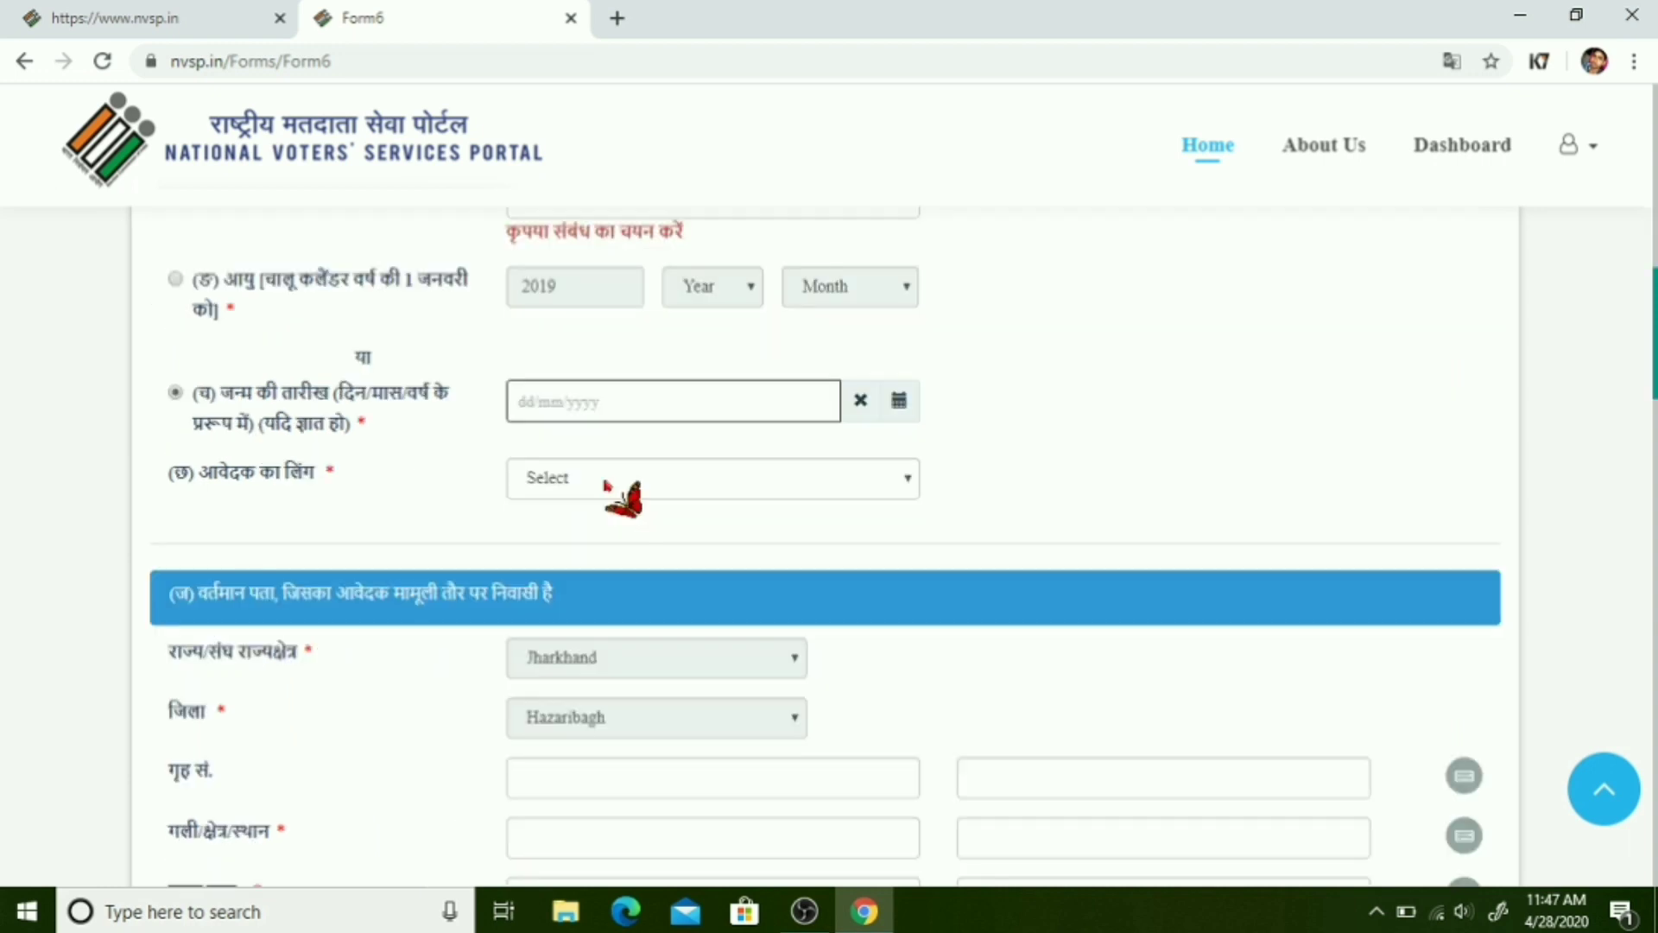
left_click(604, 482)
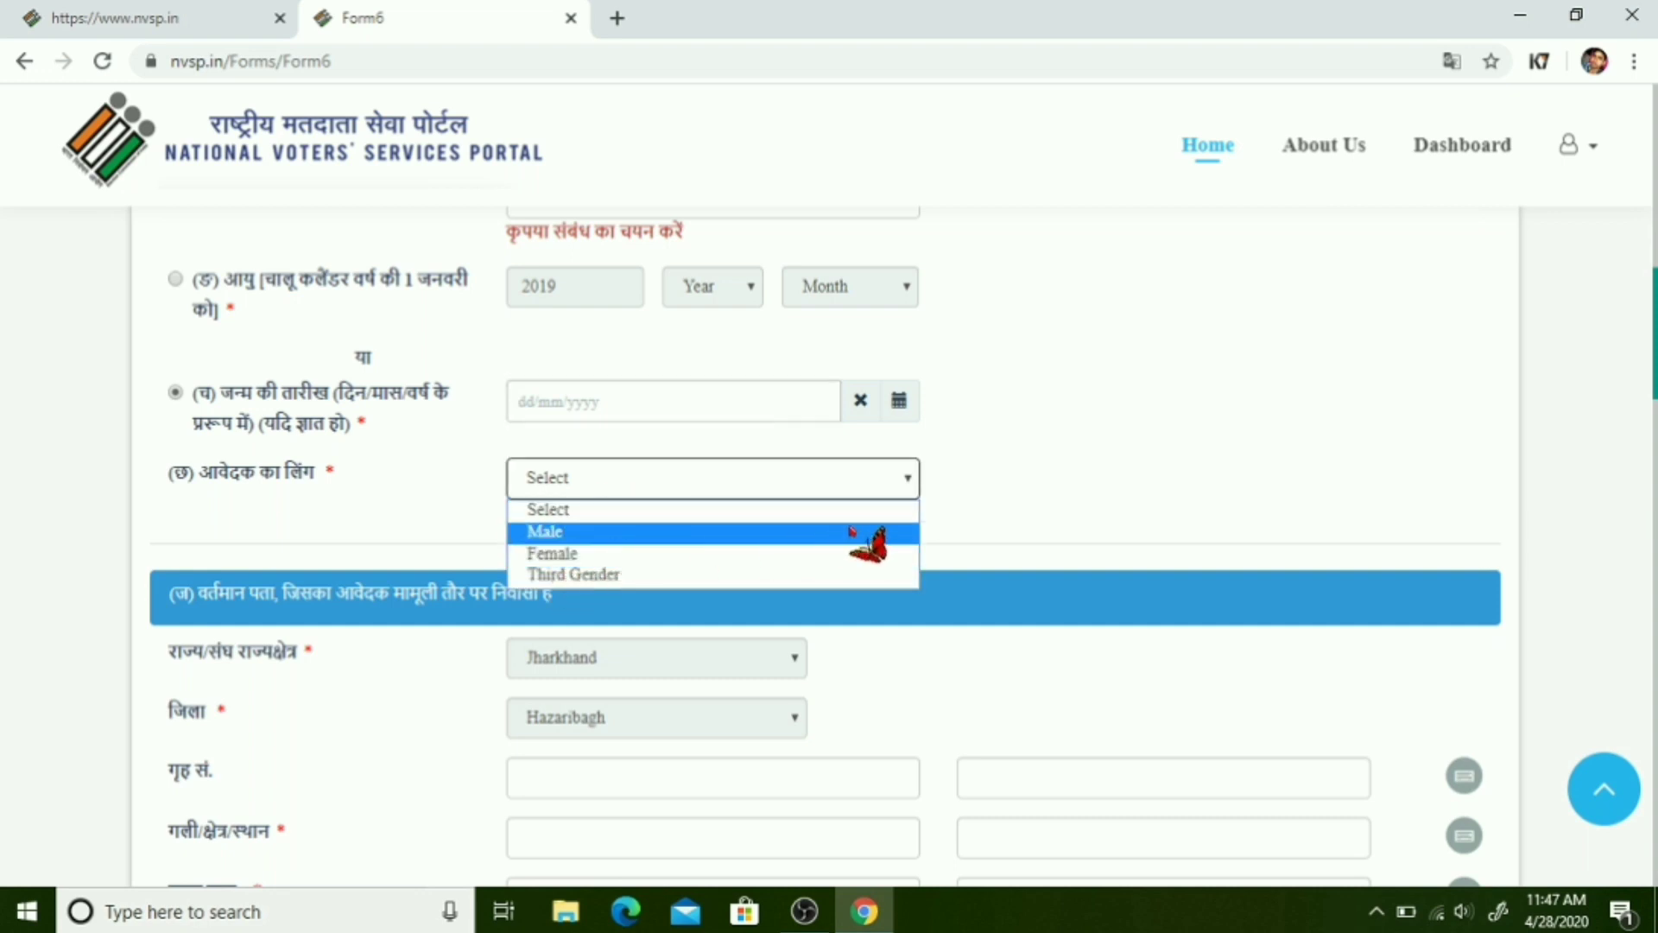
left_click(1014, 482)
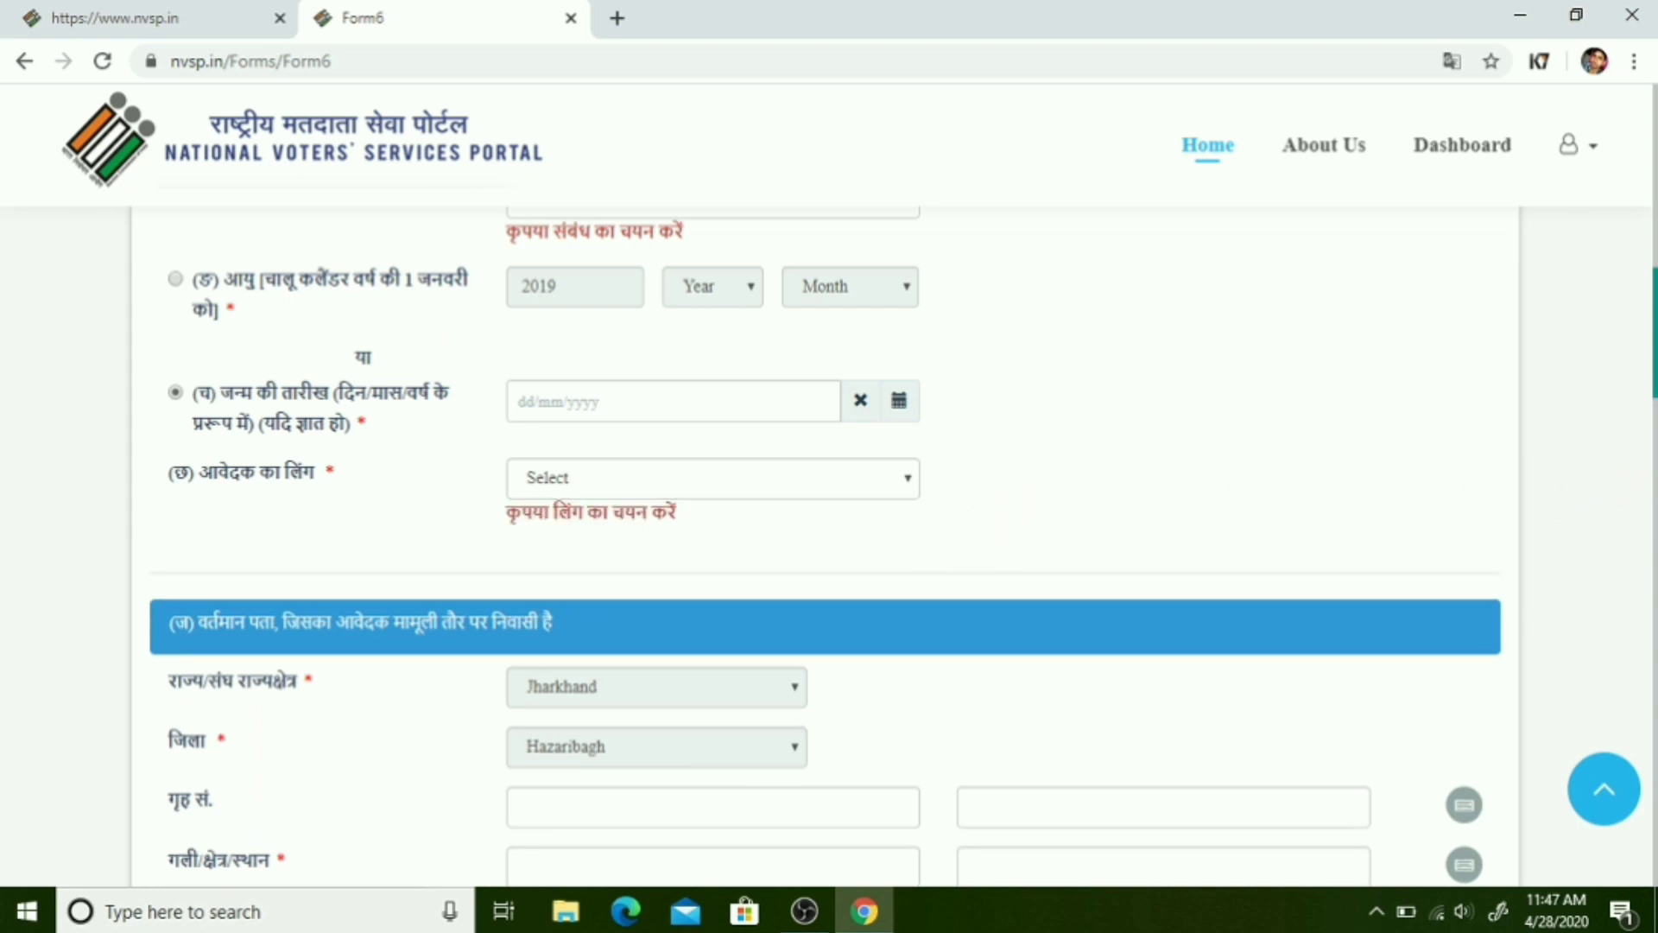
Step: Make the permanent address same as the present Jharkhand, Hazaribagh address
scroll(825, 544, "down", 5)
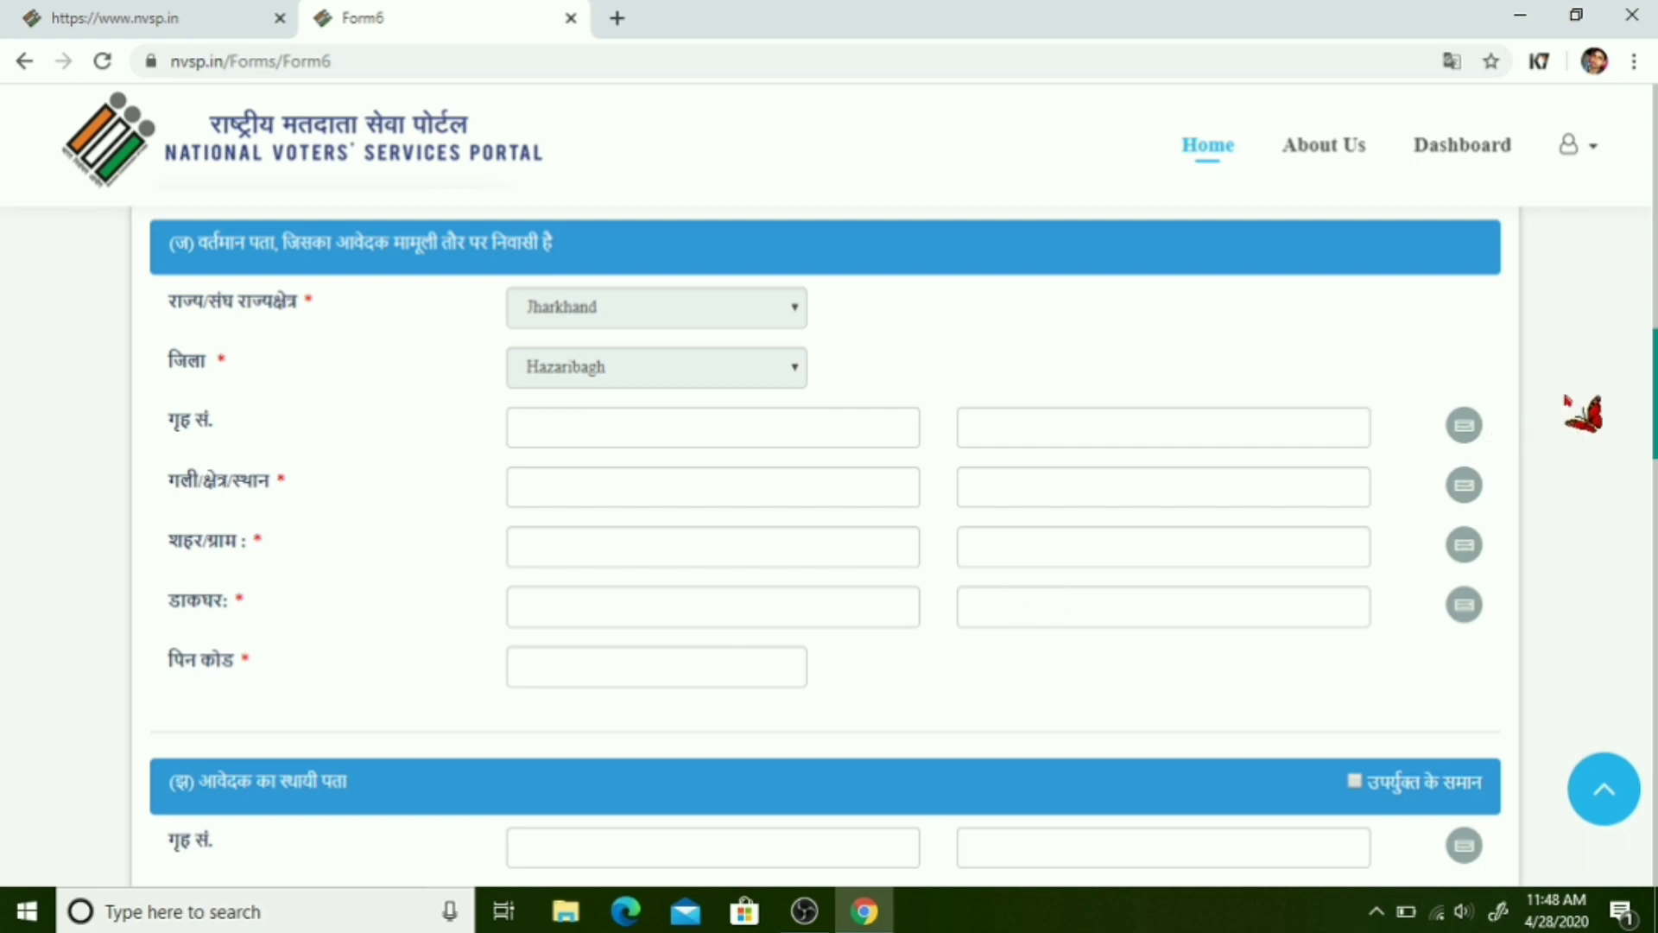
scroll(824, 546, "down", 5)
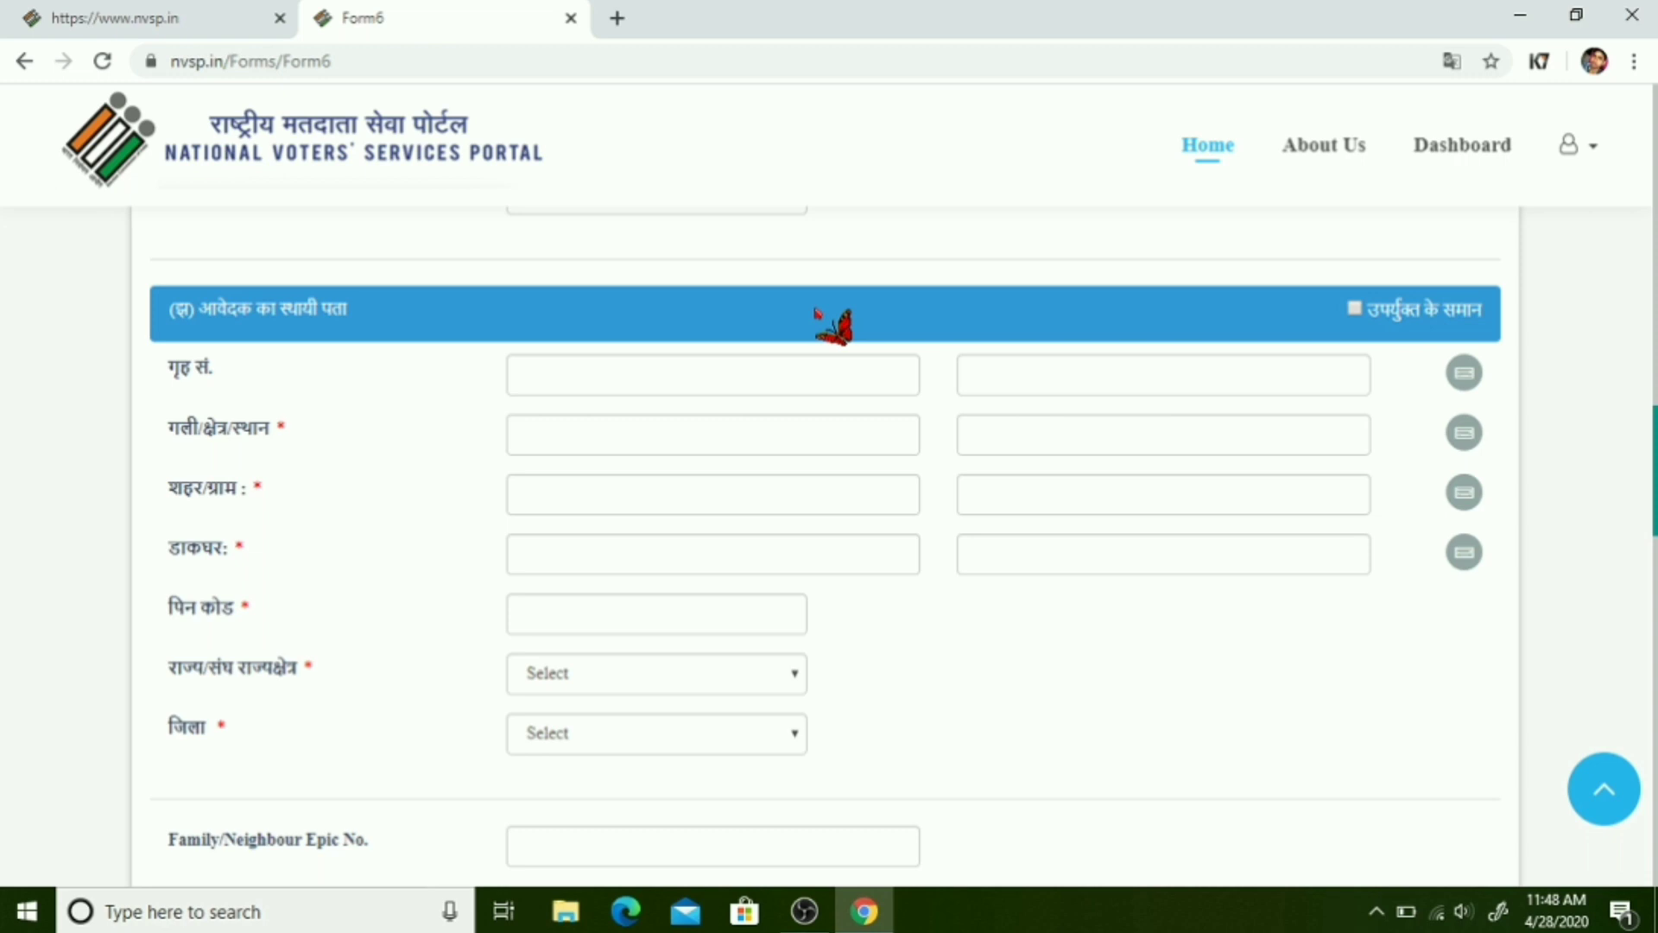
left_click(1354, 308)
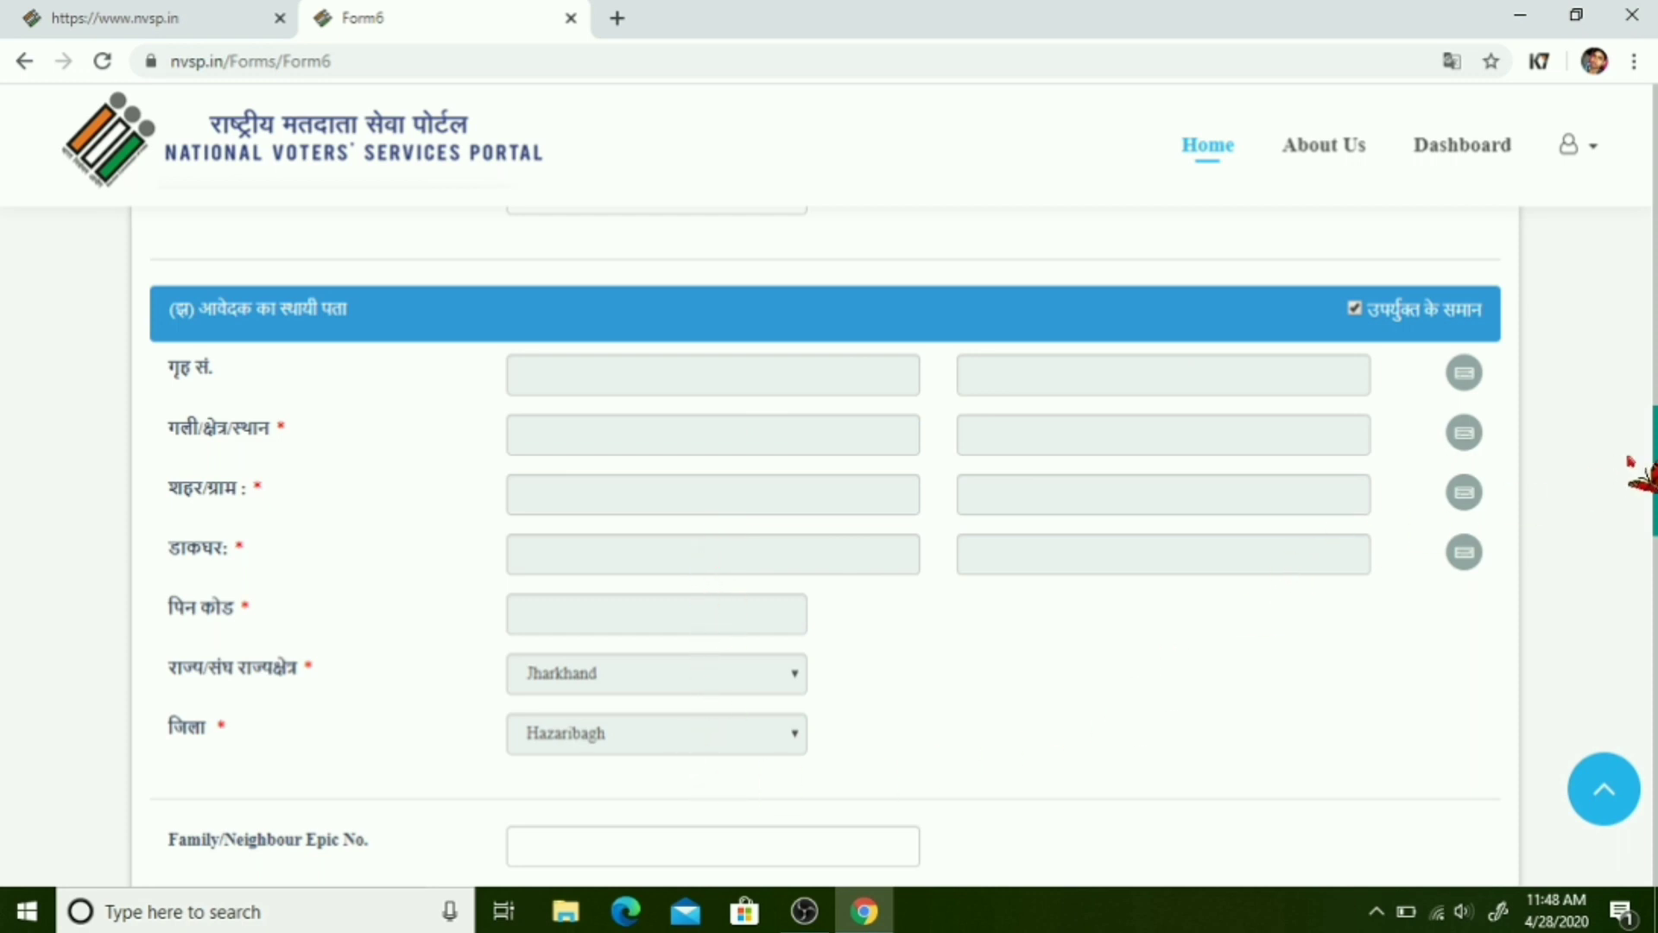
scroll(829, 544, "down", 1)
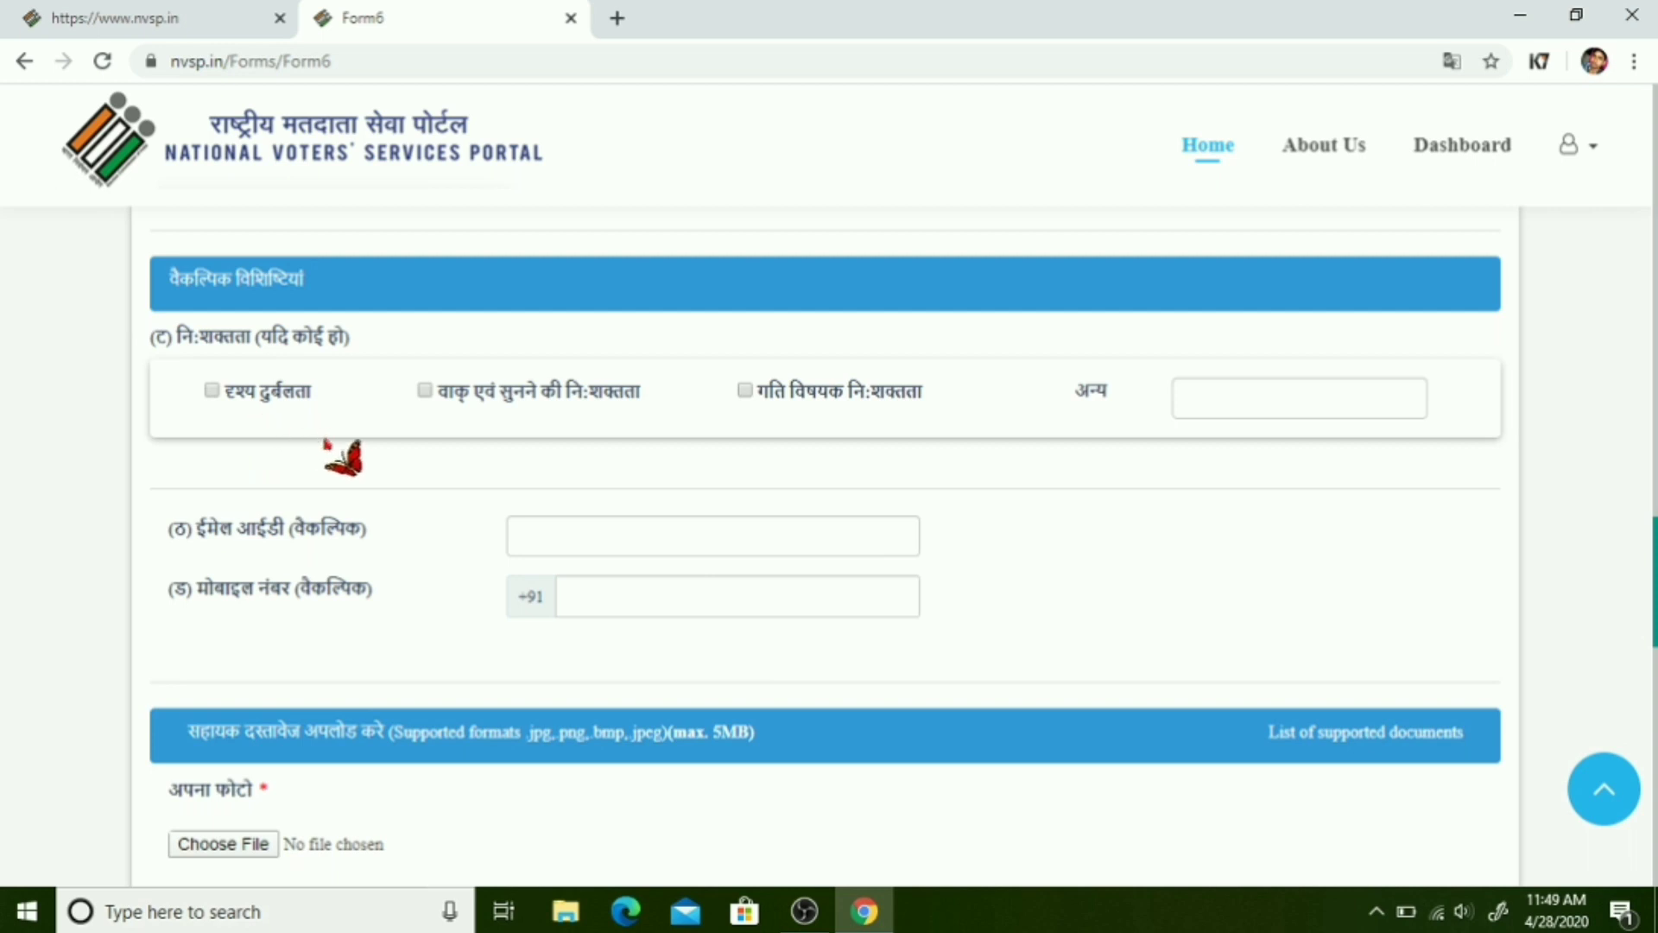
scroll(535, 456, "down", 1)
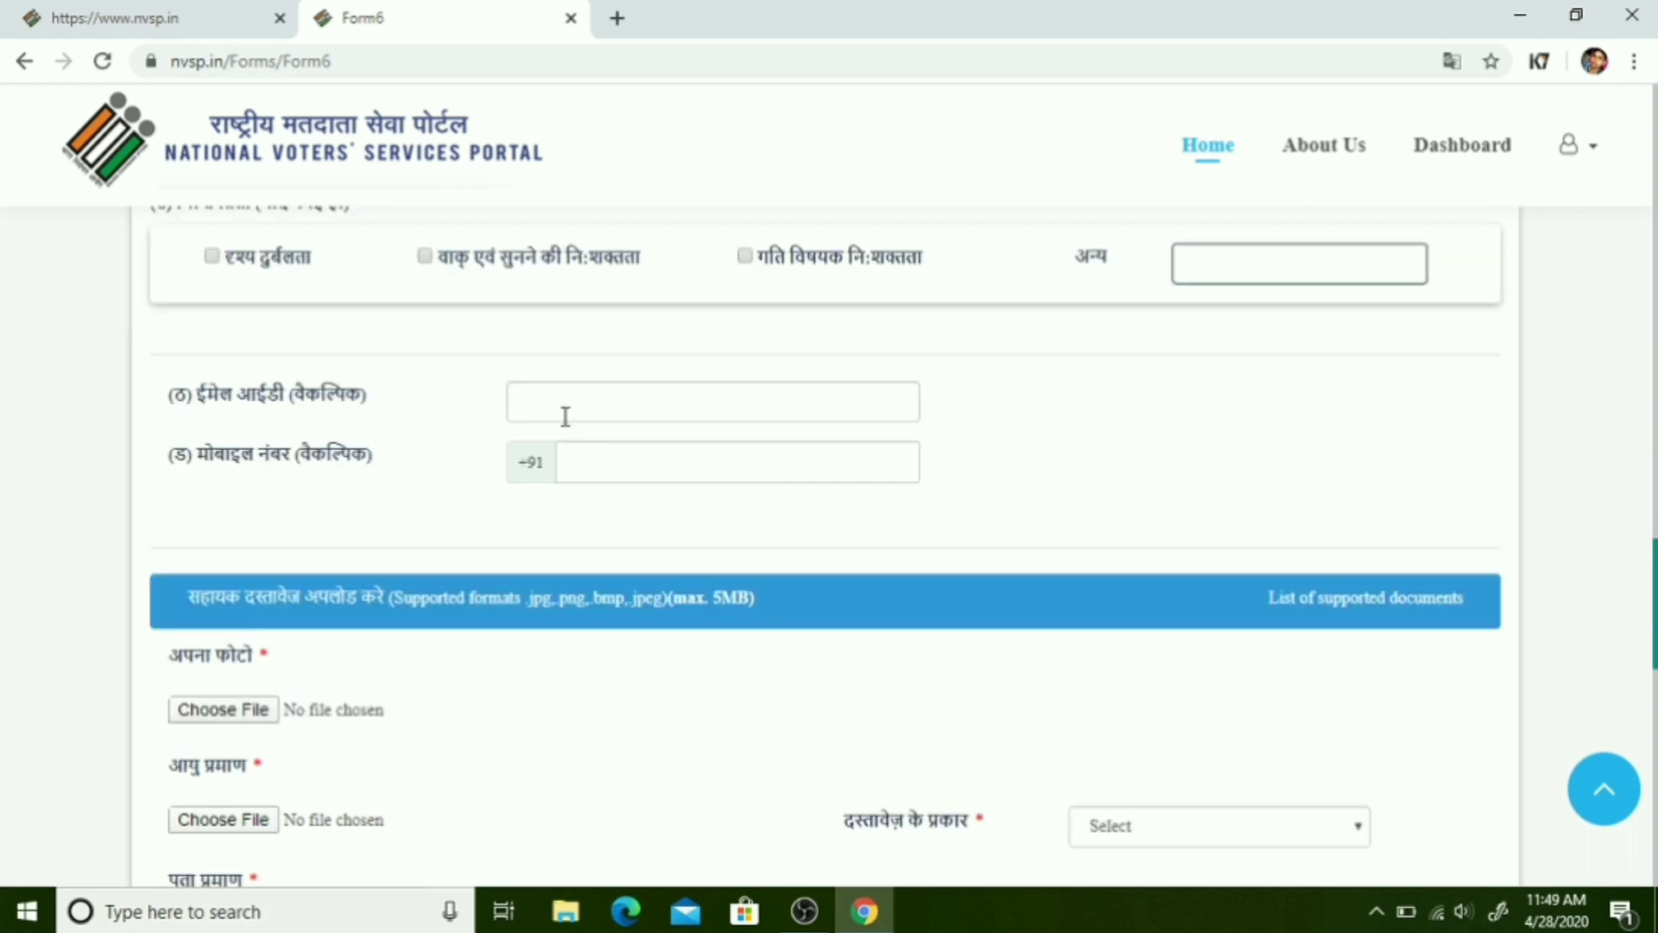
left_click(816, 462)
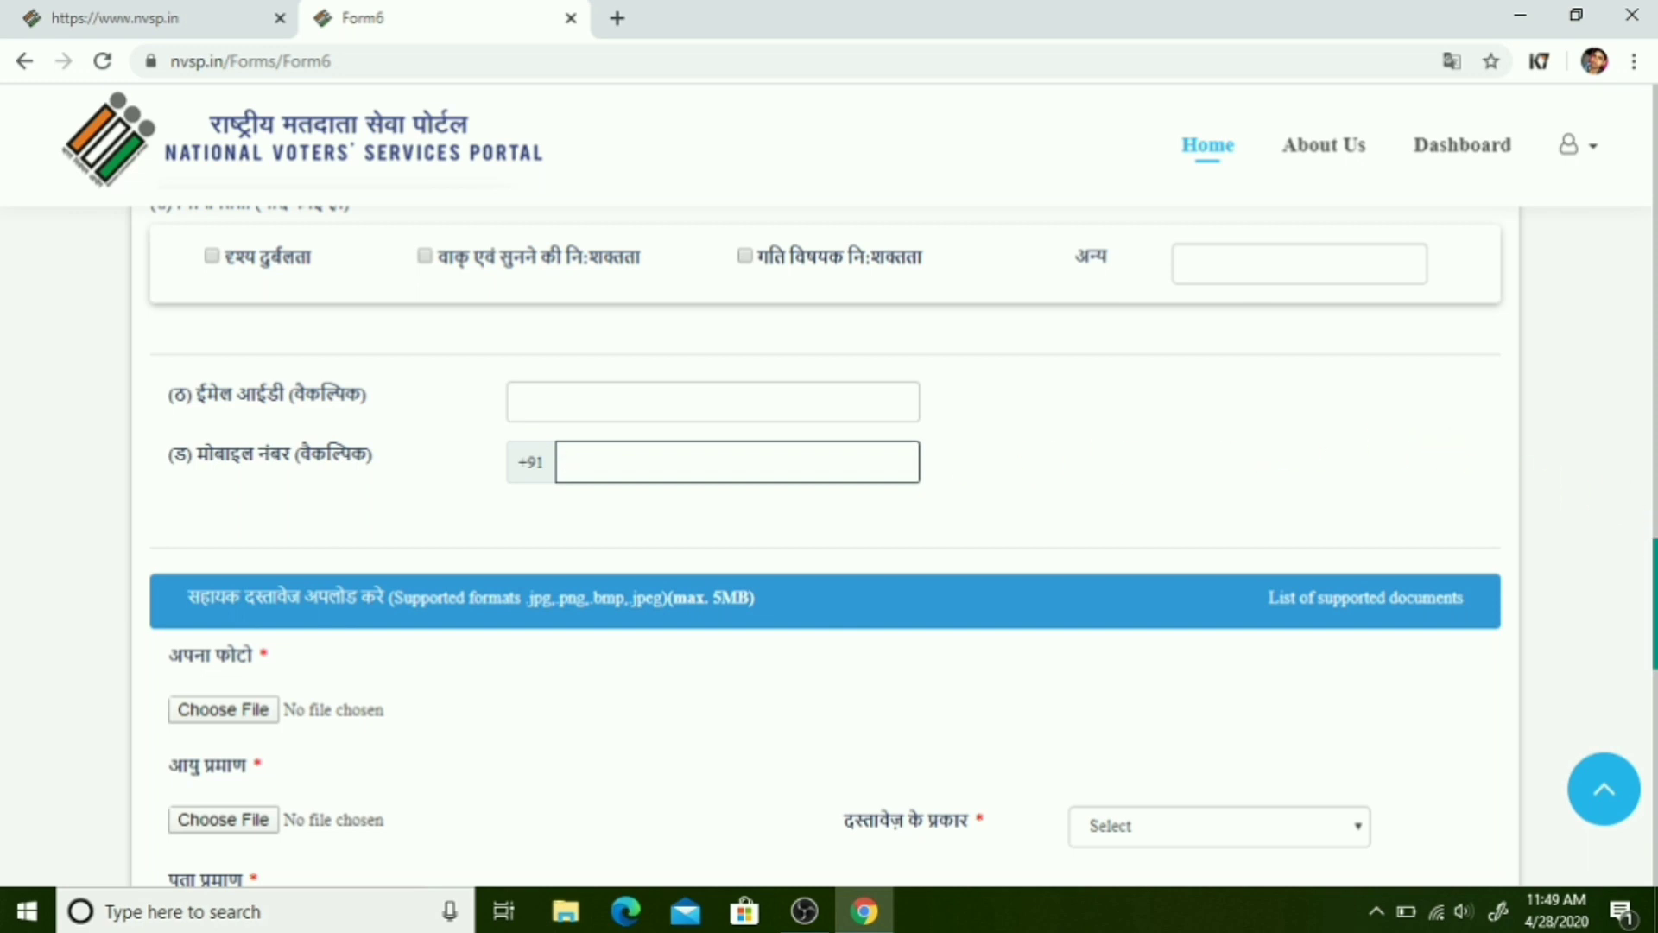
scroll(829, 547, "down", 3)
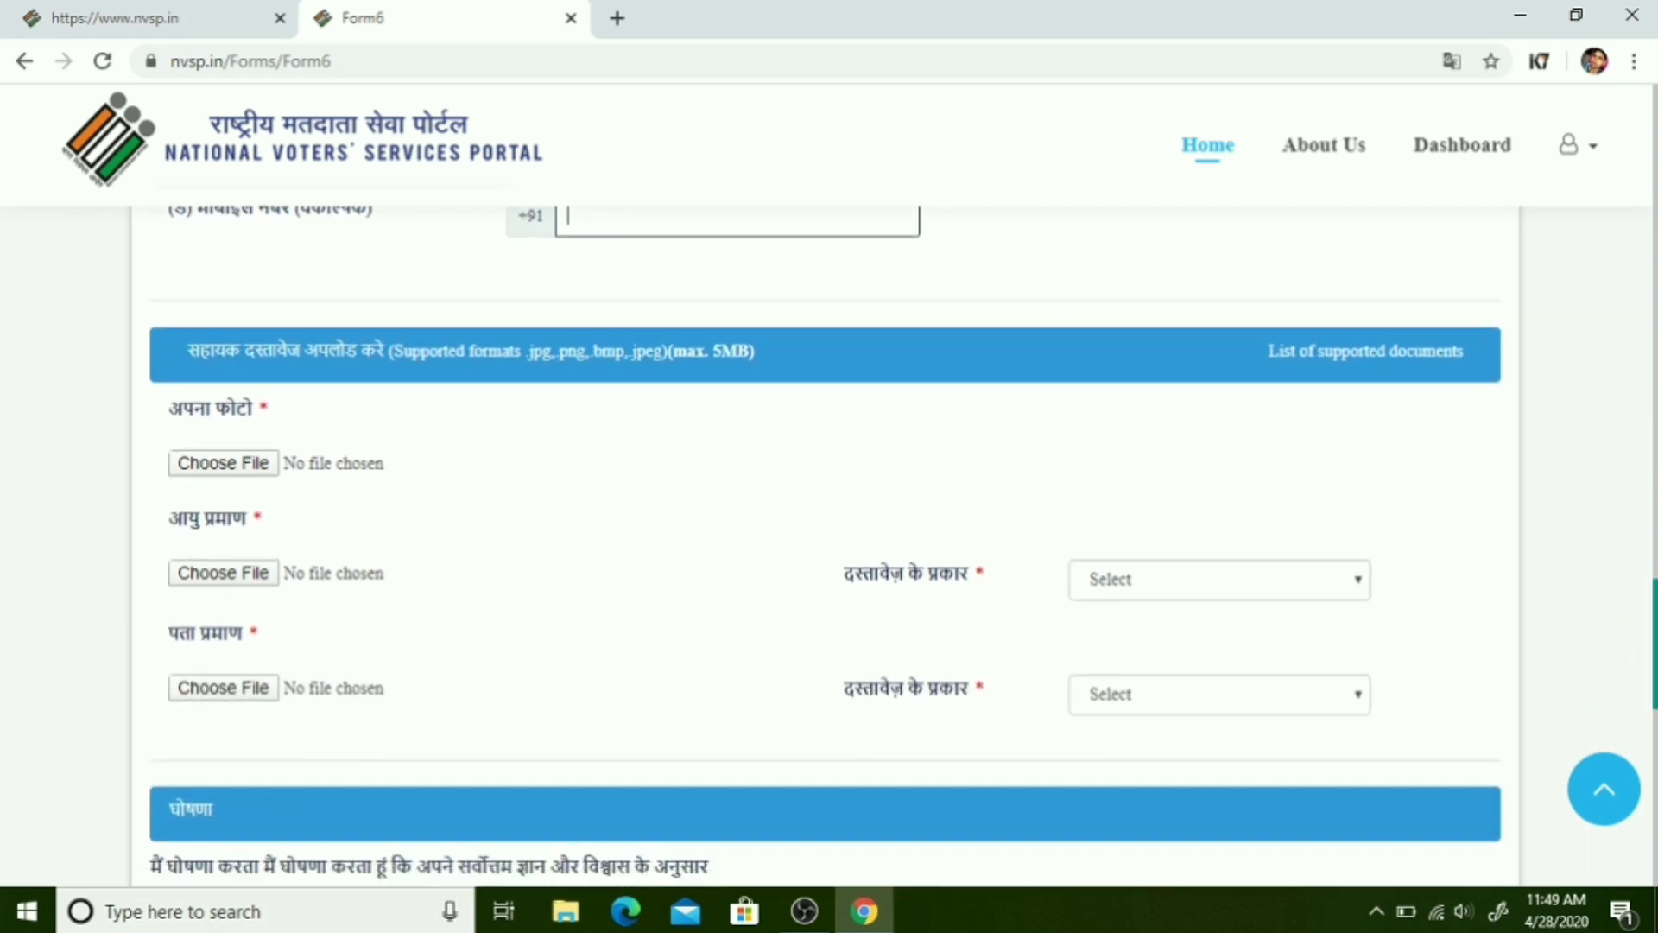
scroll(824, 570, "down", 1)
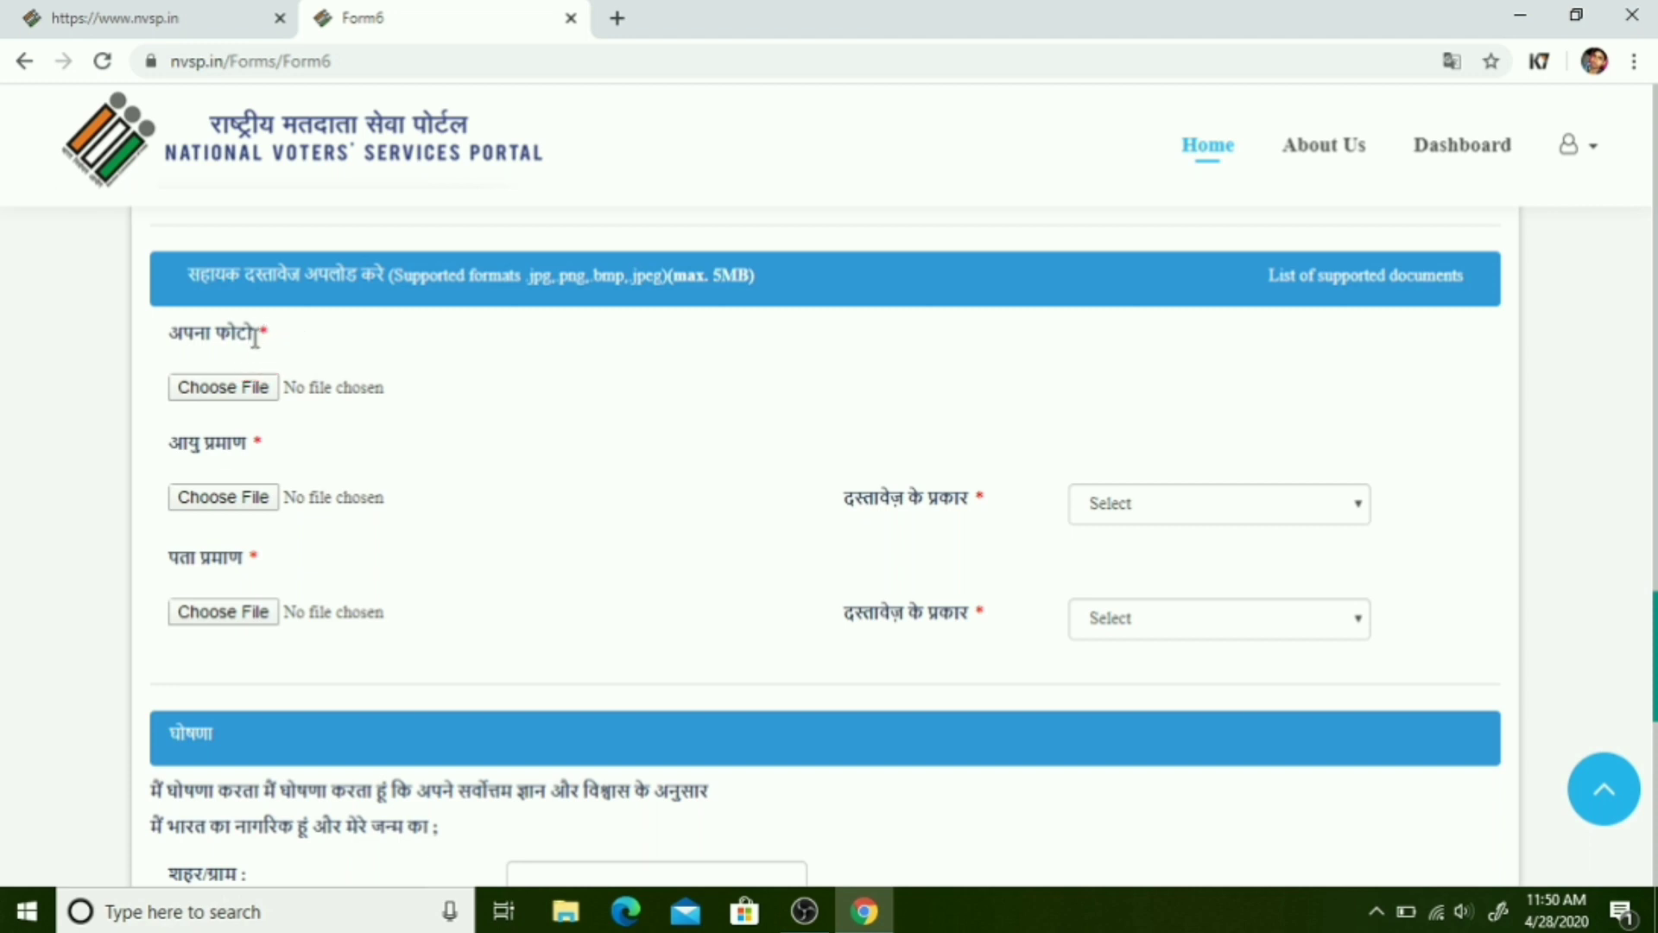
left_click(262, 389)
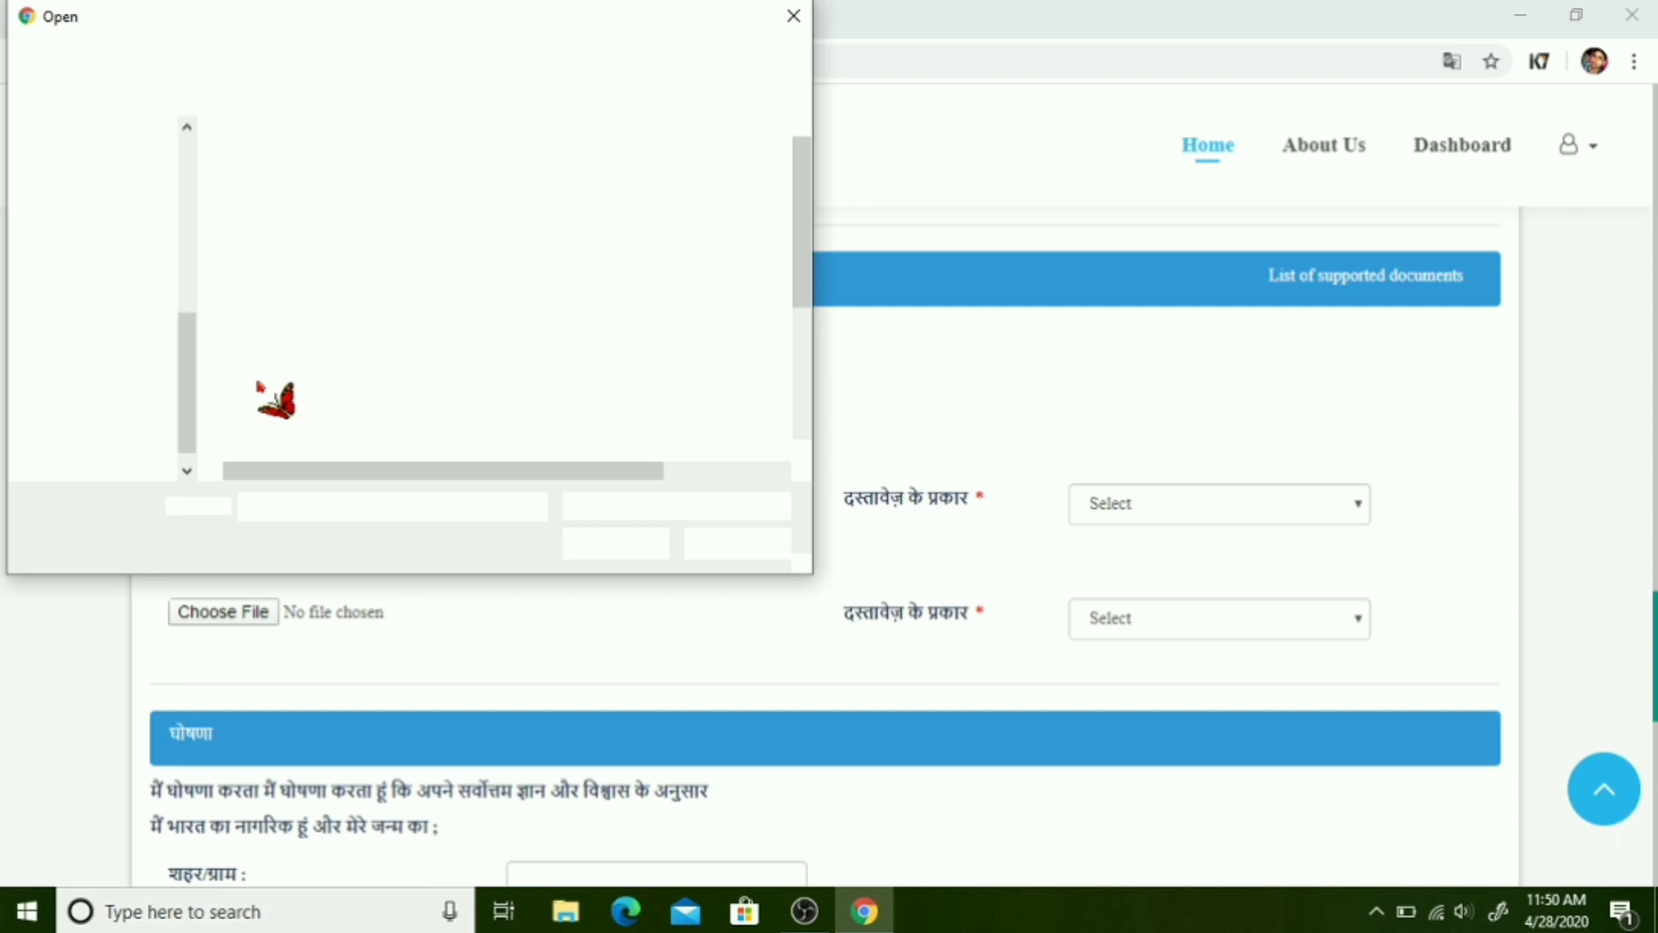
left_click(794, 17)
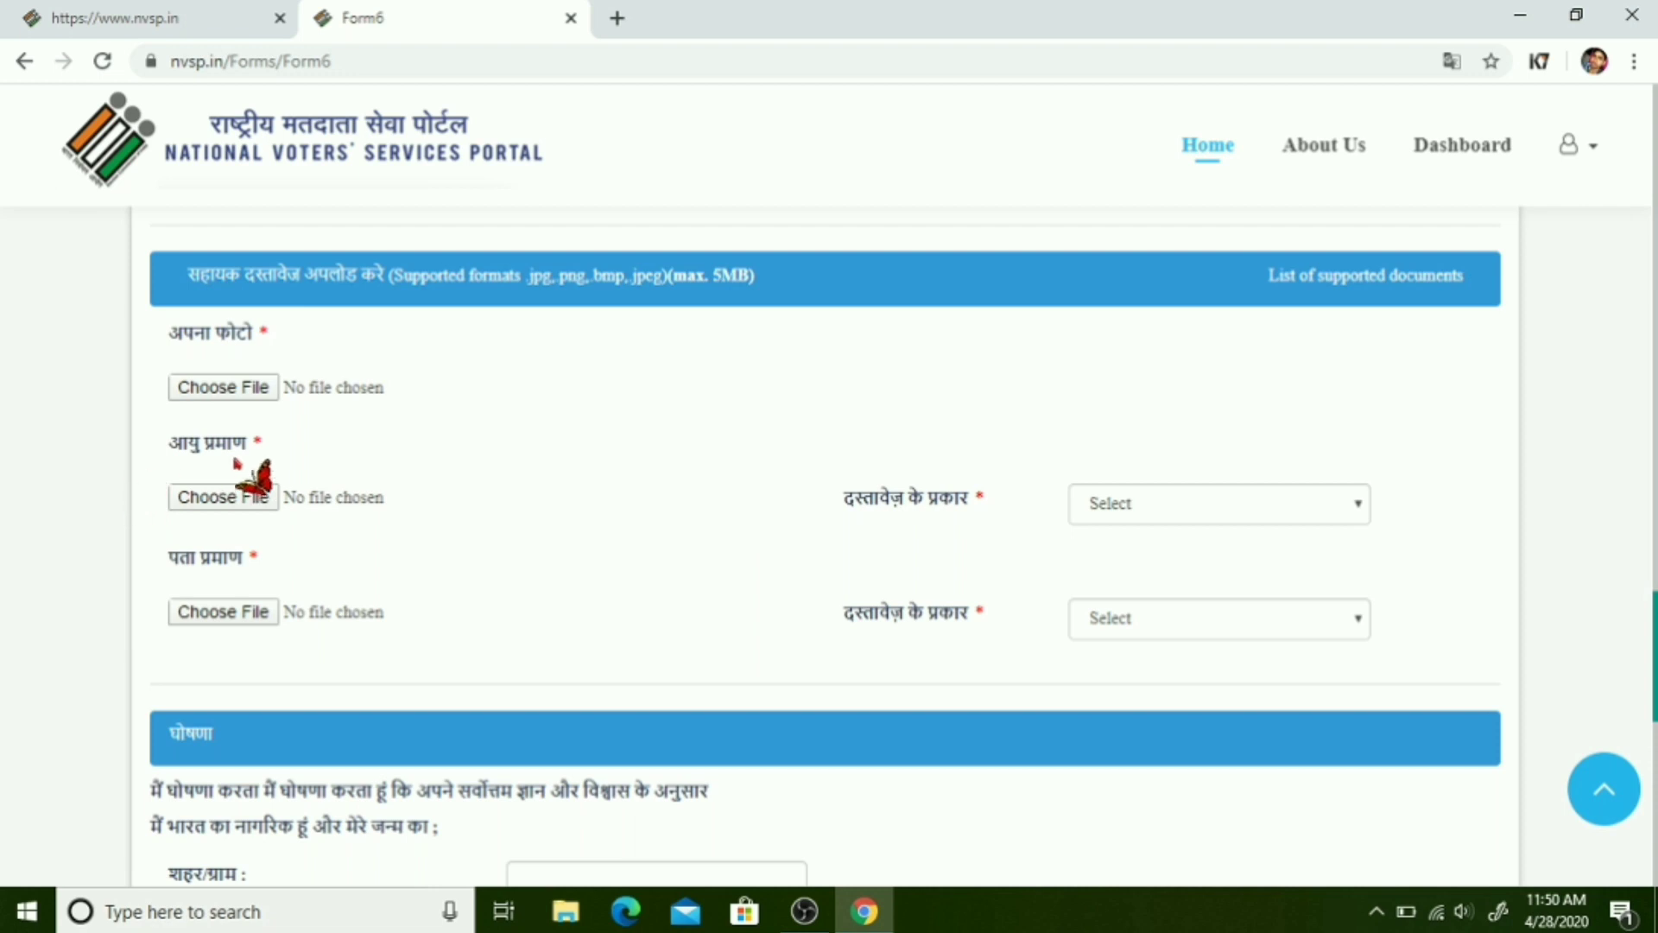
Step: Set age proof to Marksheet of class 10 or 8 or 5 and address proof to Ration Card
left_click(1107, 505)
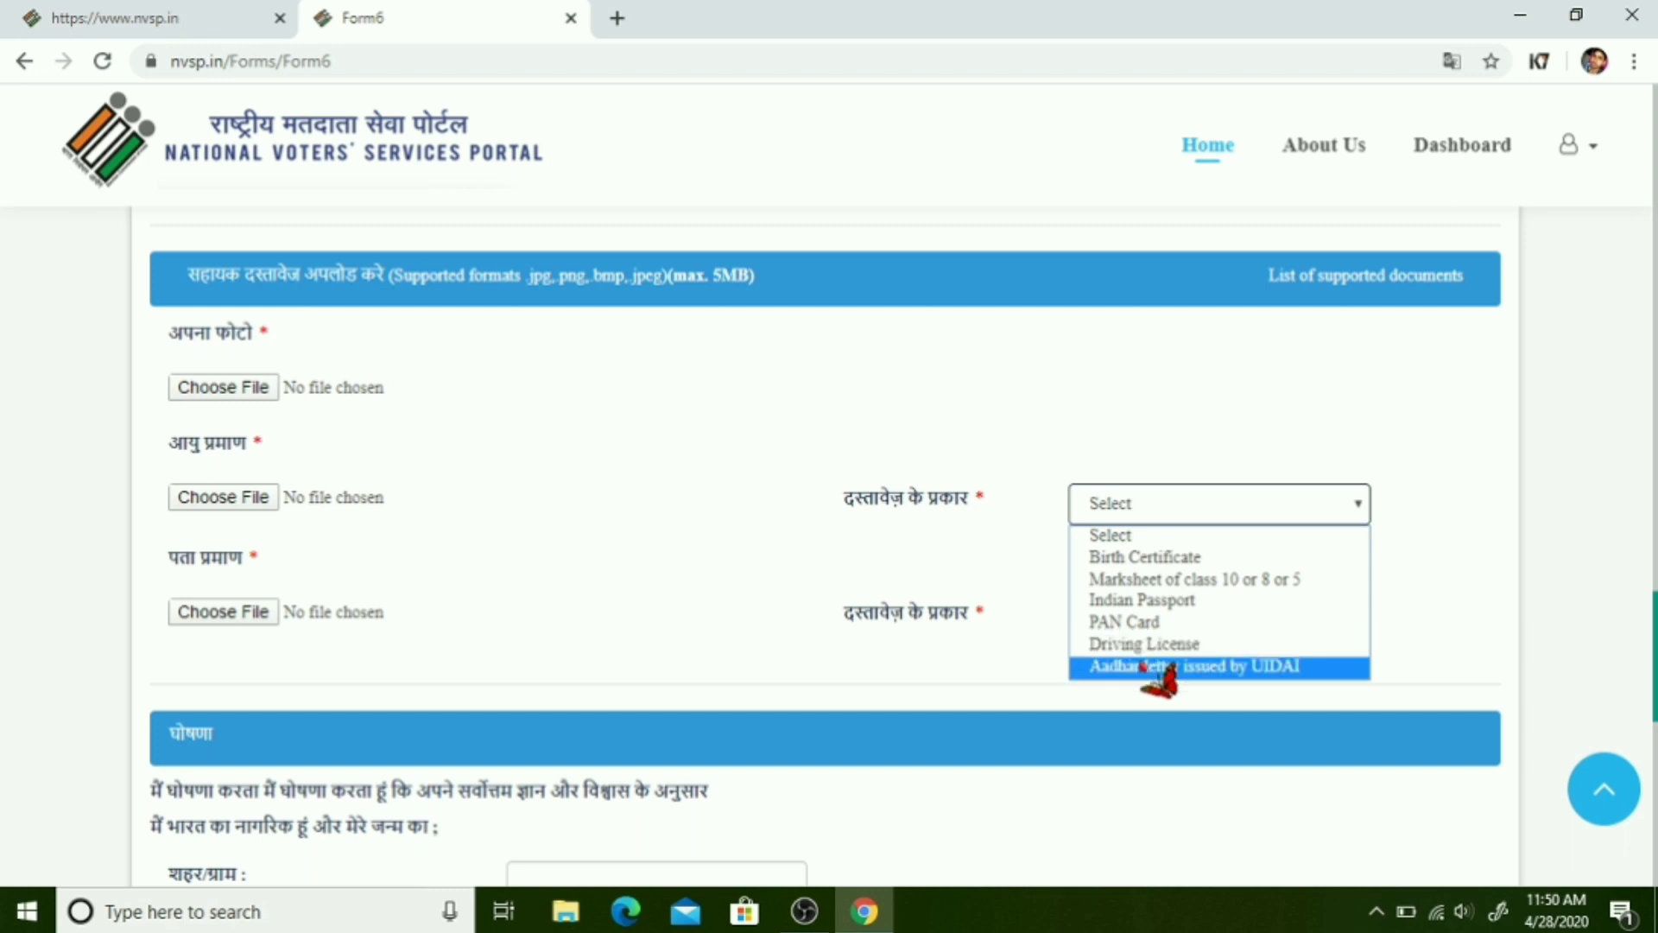
left_click(1151, 580)
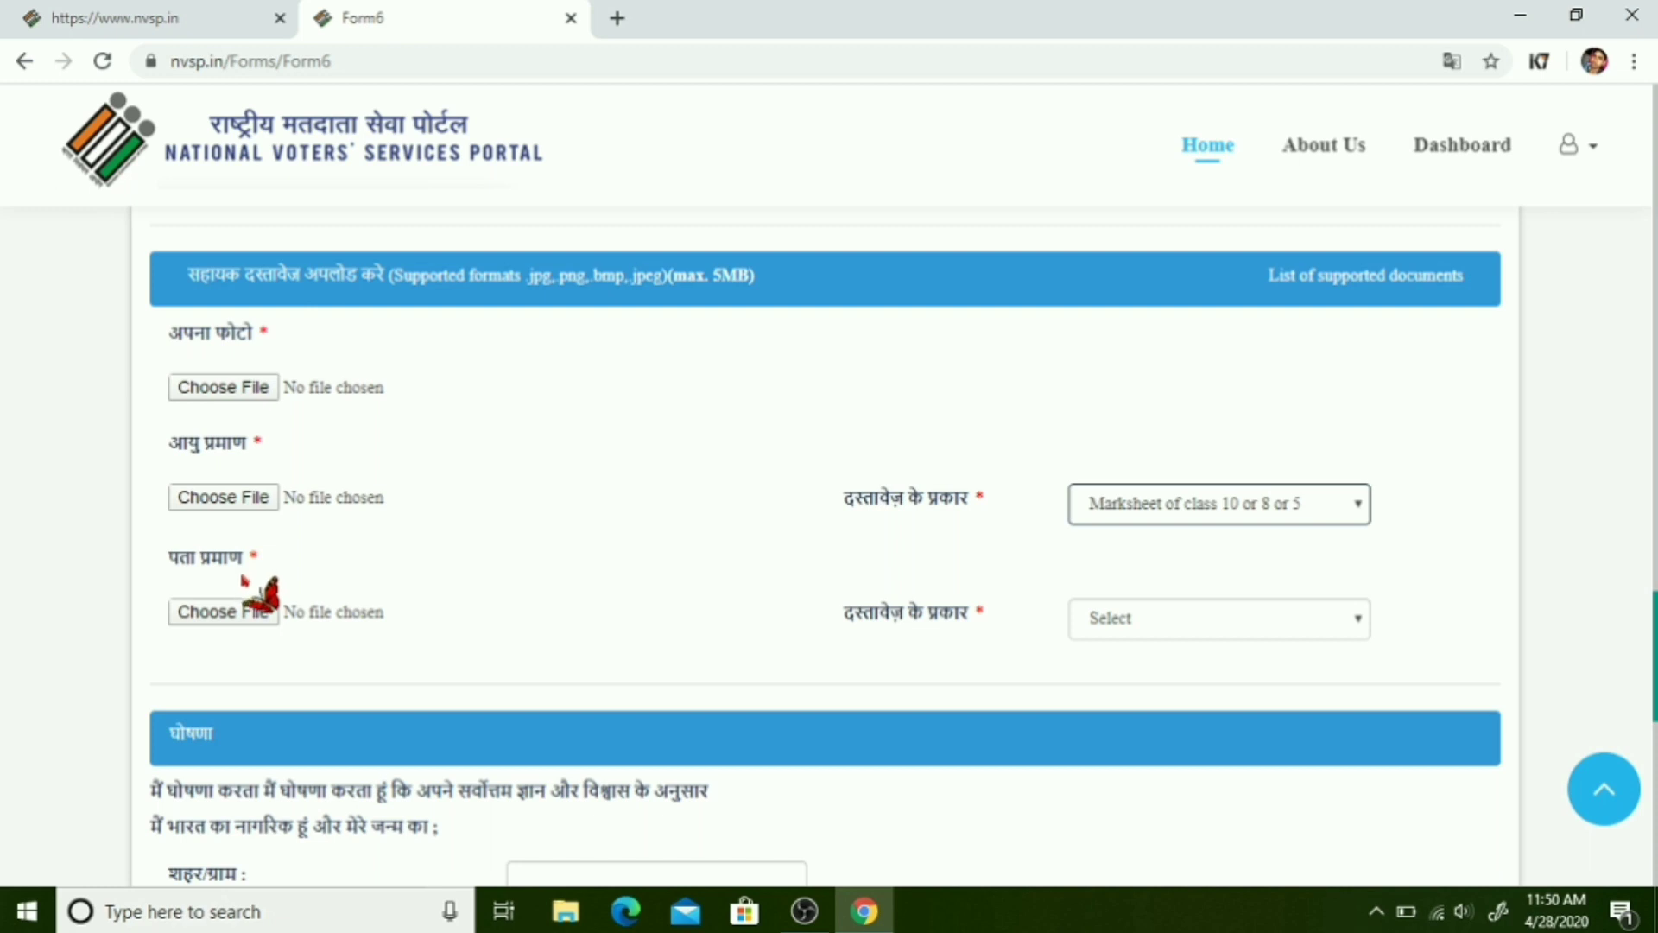
left_click(1156, 618)
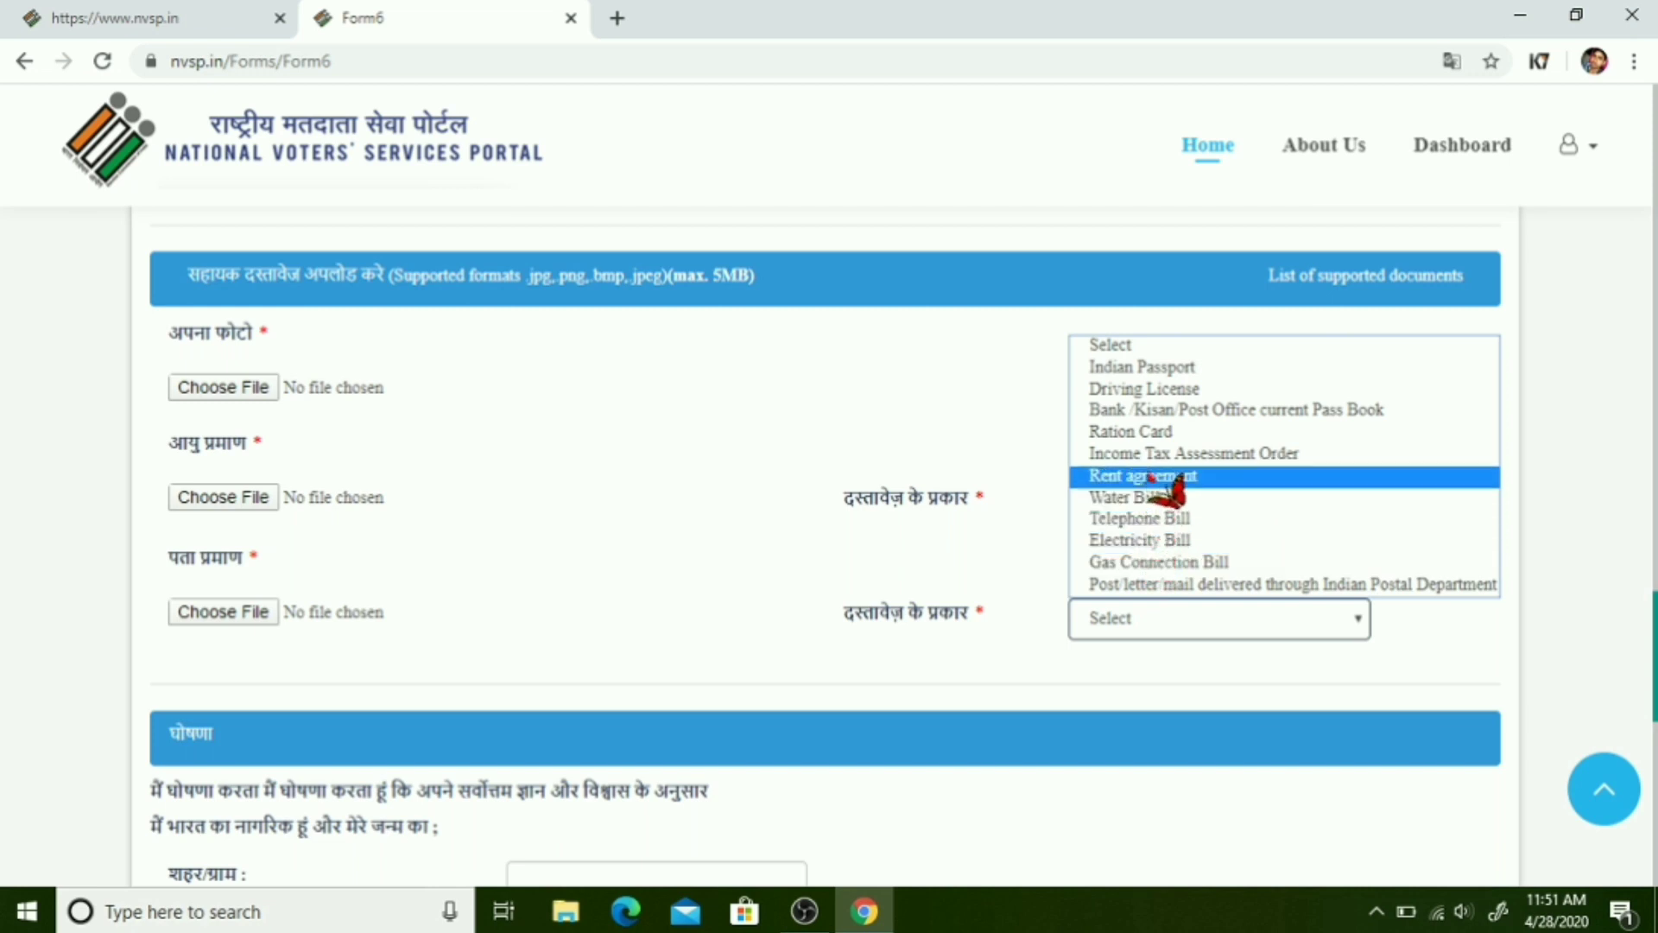
left_click(1162, 432)
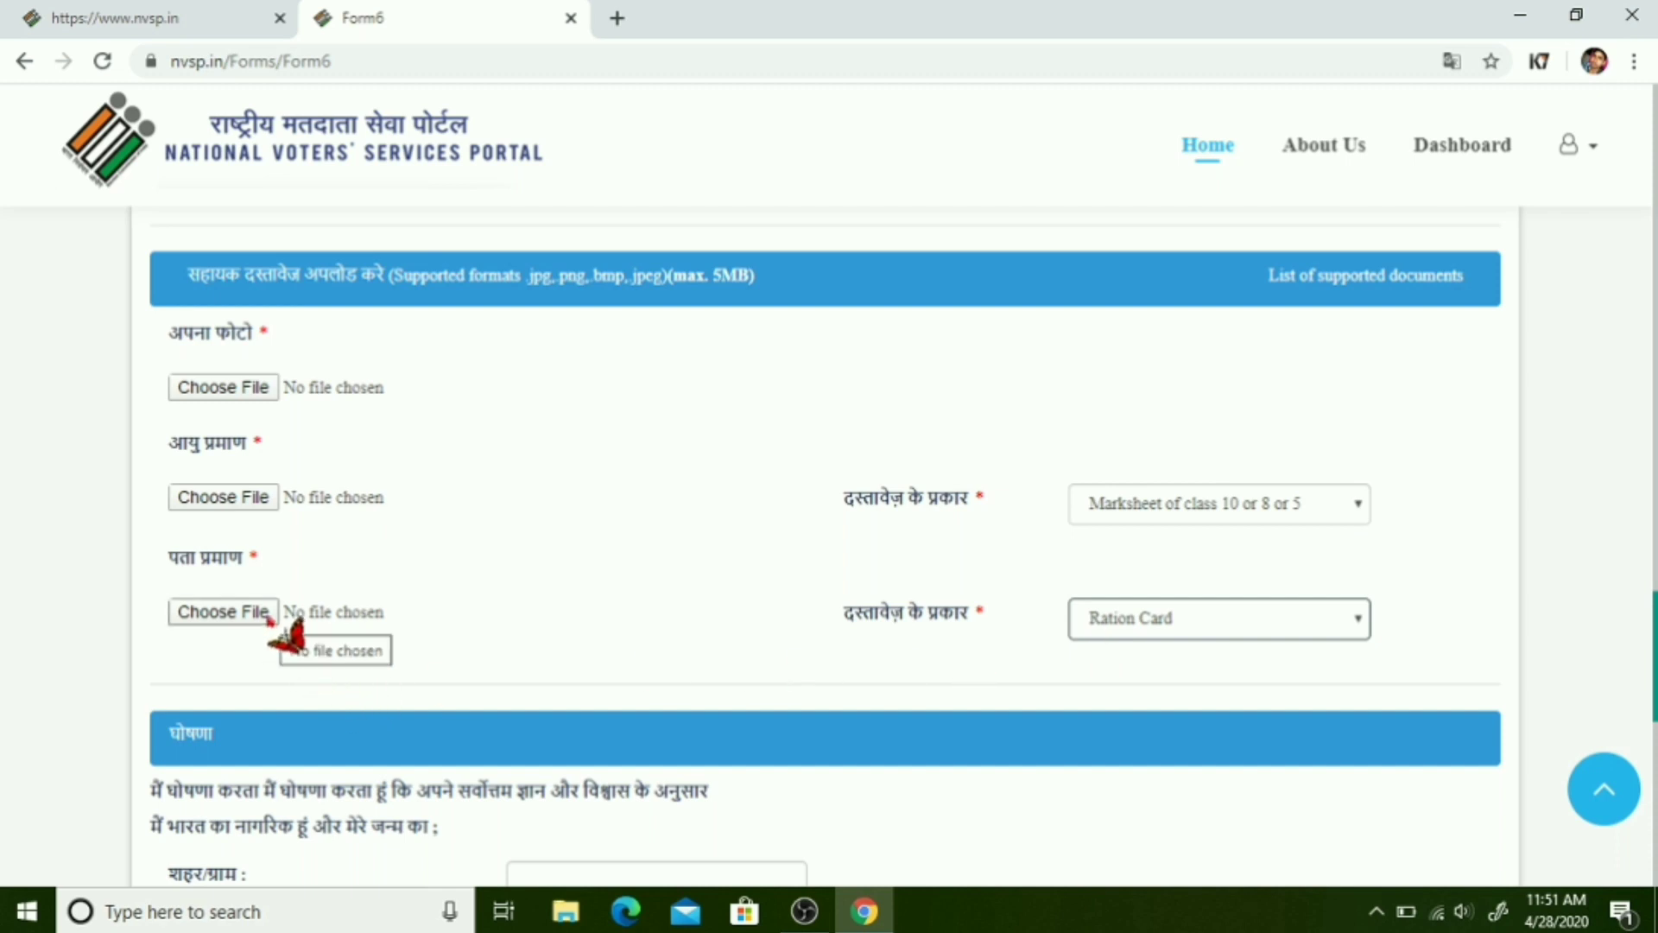
Step: Scroll to the declaration and start filling in its city or village (शहर/ग्राम) field
scroll(443, 385, "down", 5)
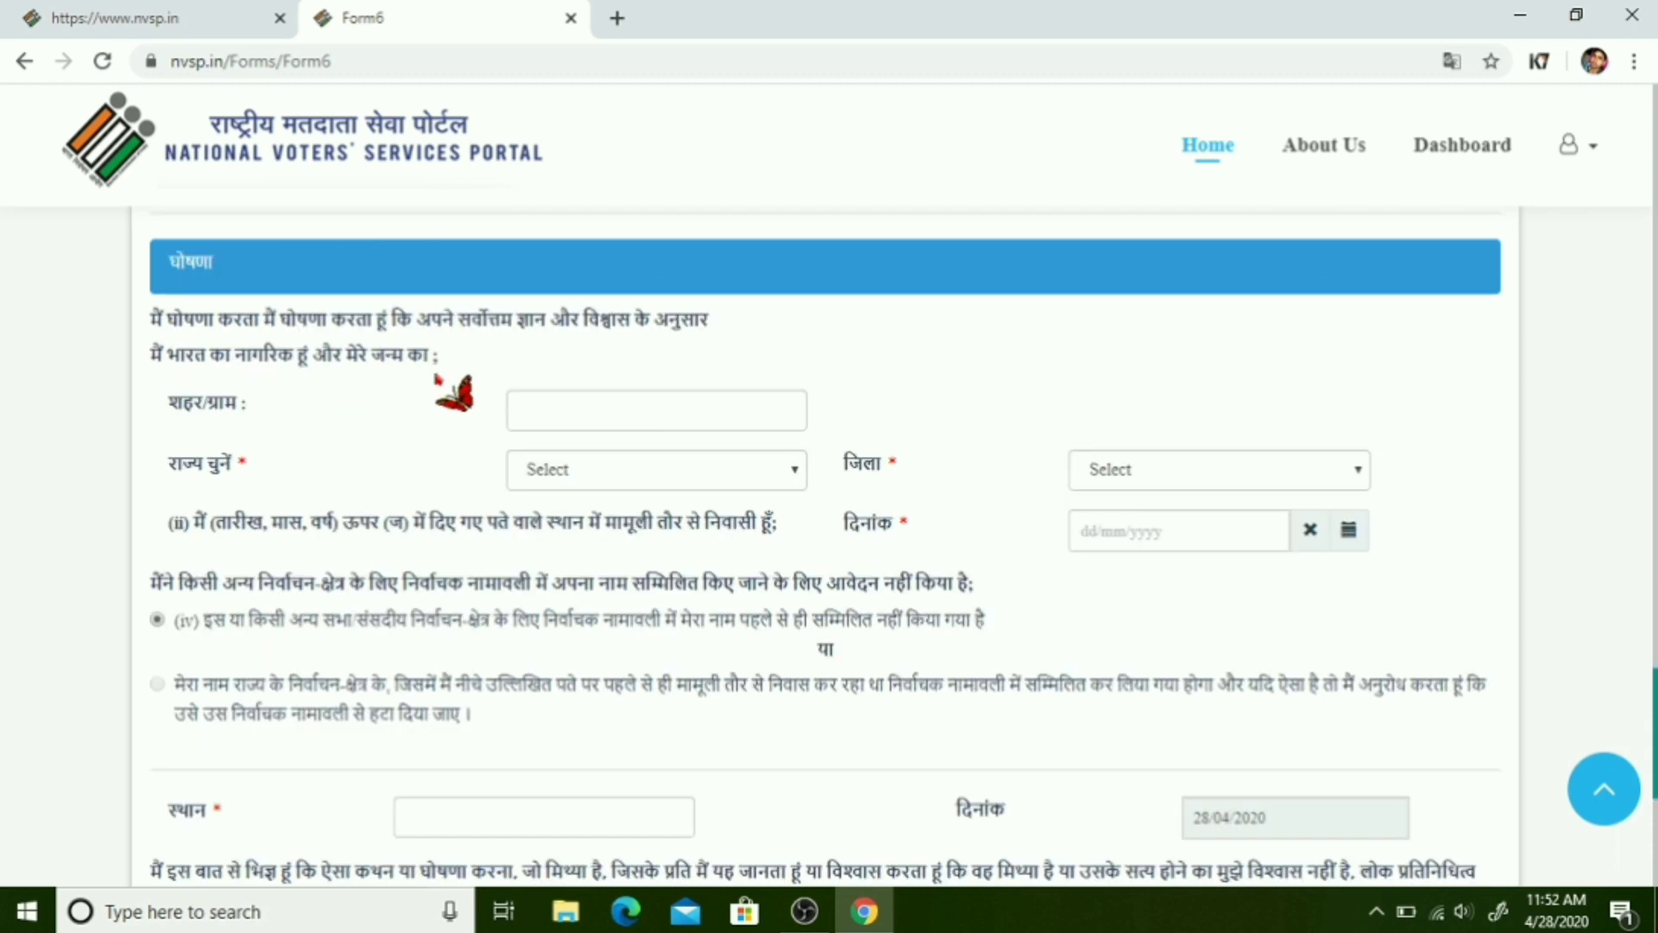
left_click(523, 407)
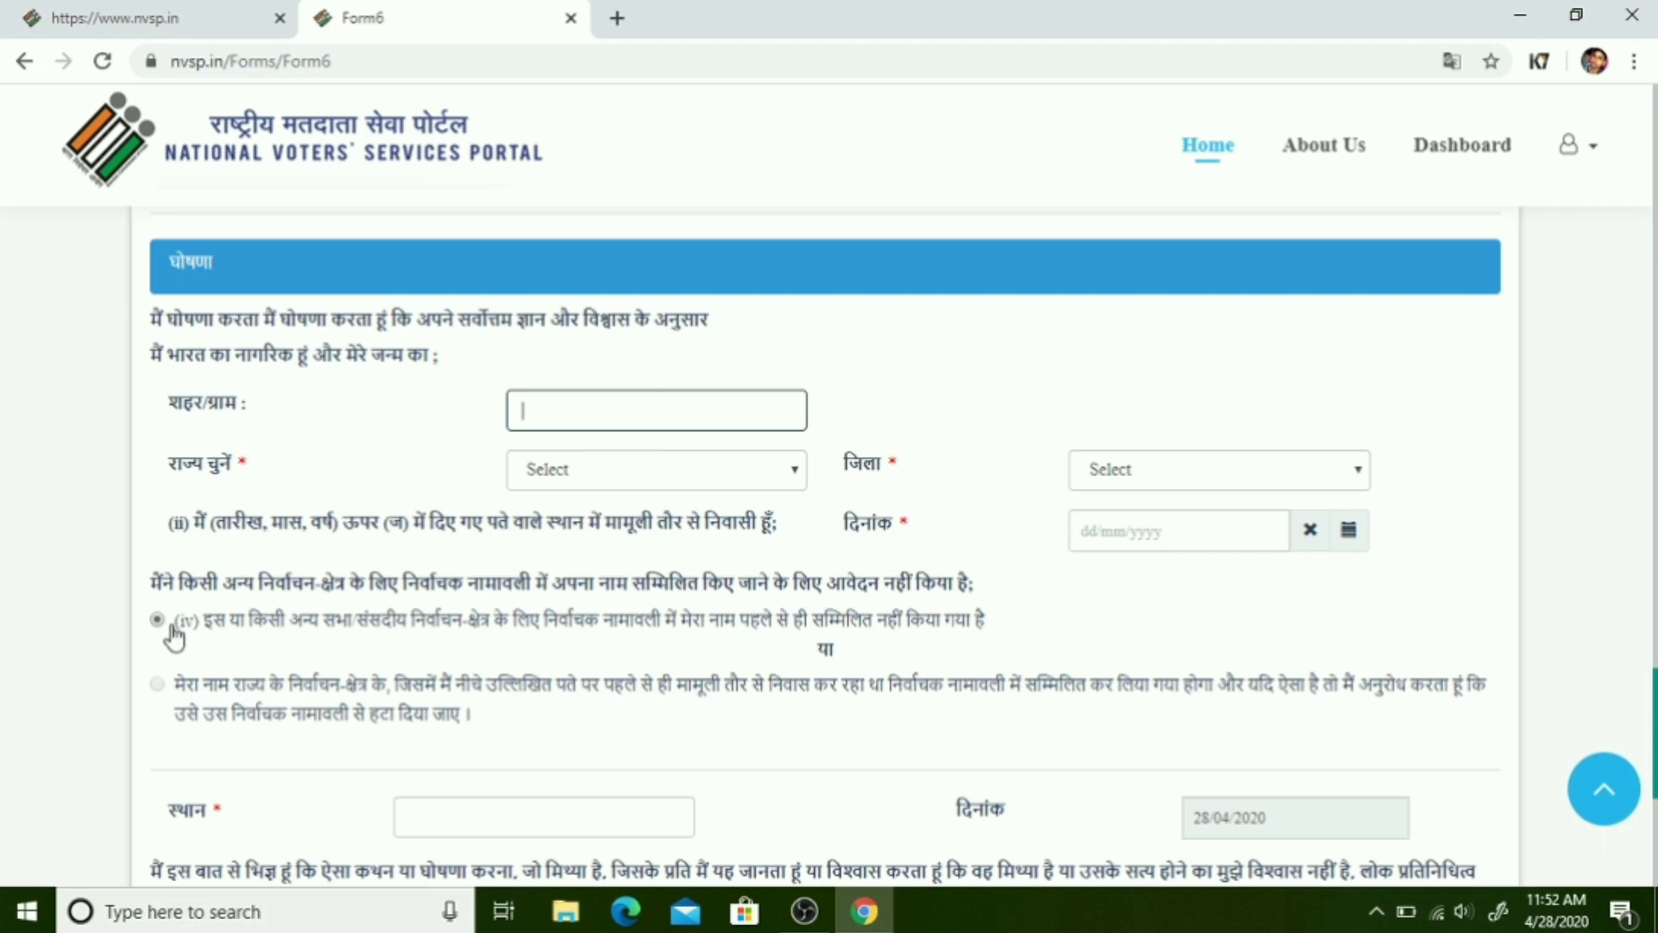
scroll(427, 351, "down", 5)
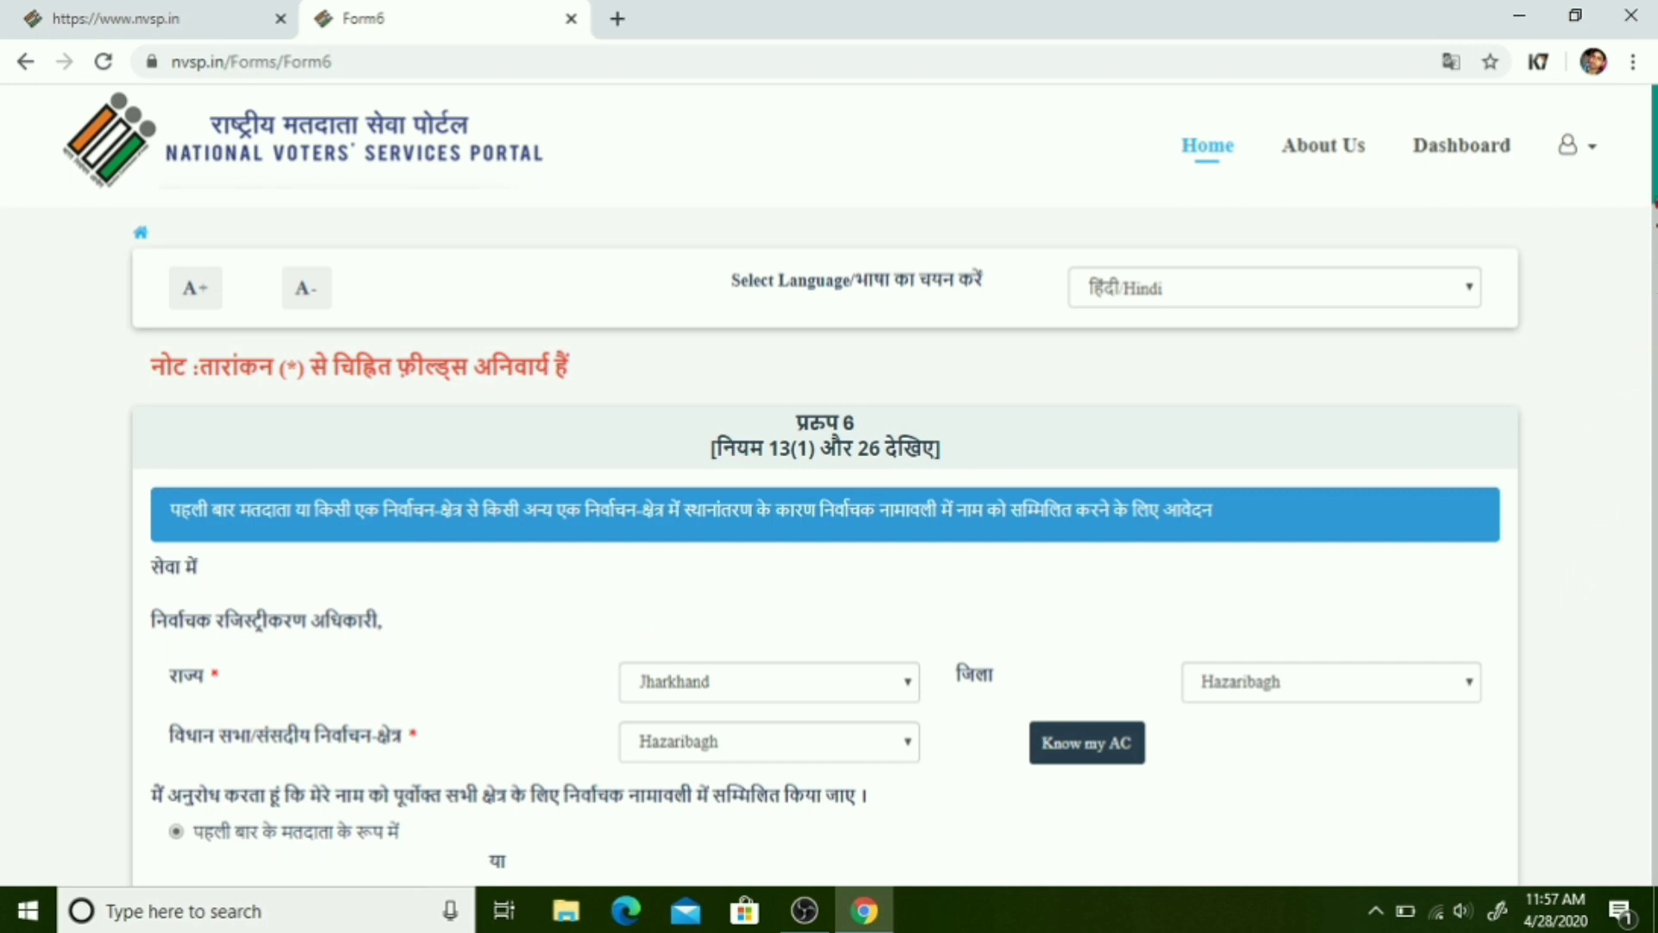
Step: Scroll through the completed Form 6 down to the place and captcha fields at the bottom
scroll(825, 547, "down", 3)
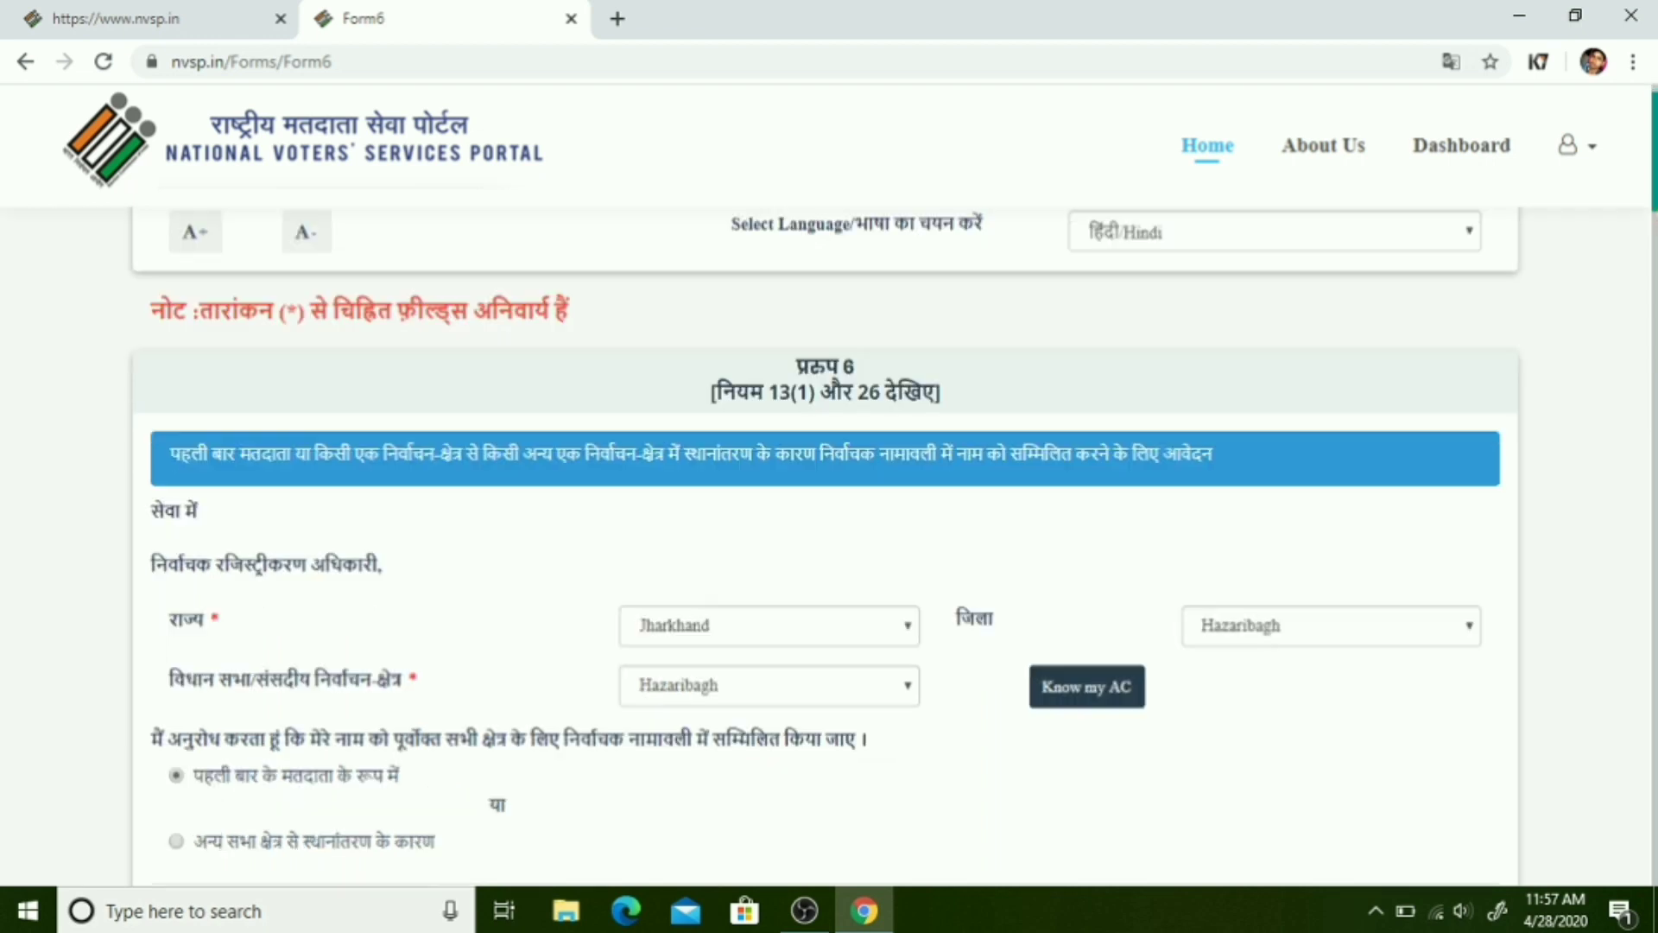
scroll(825, 547, "down", 4)
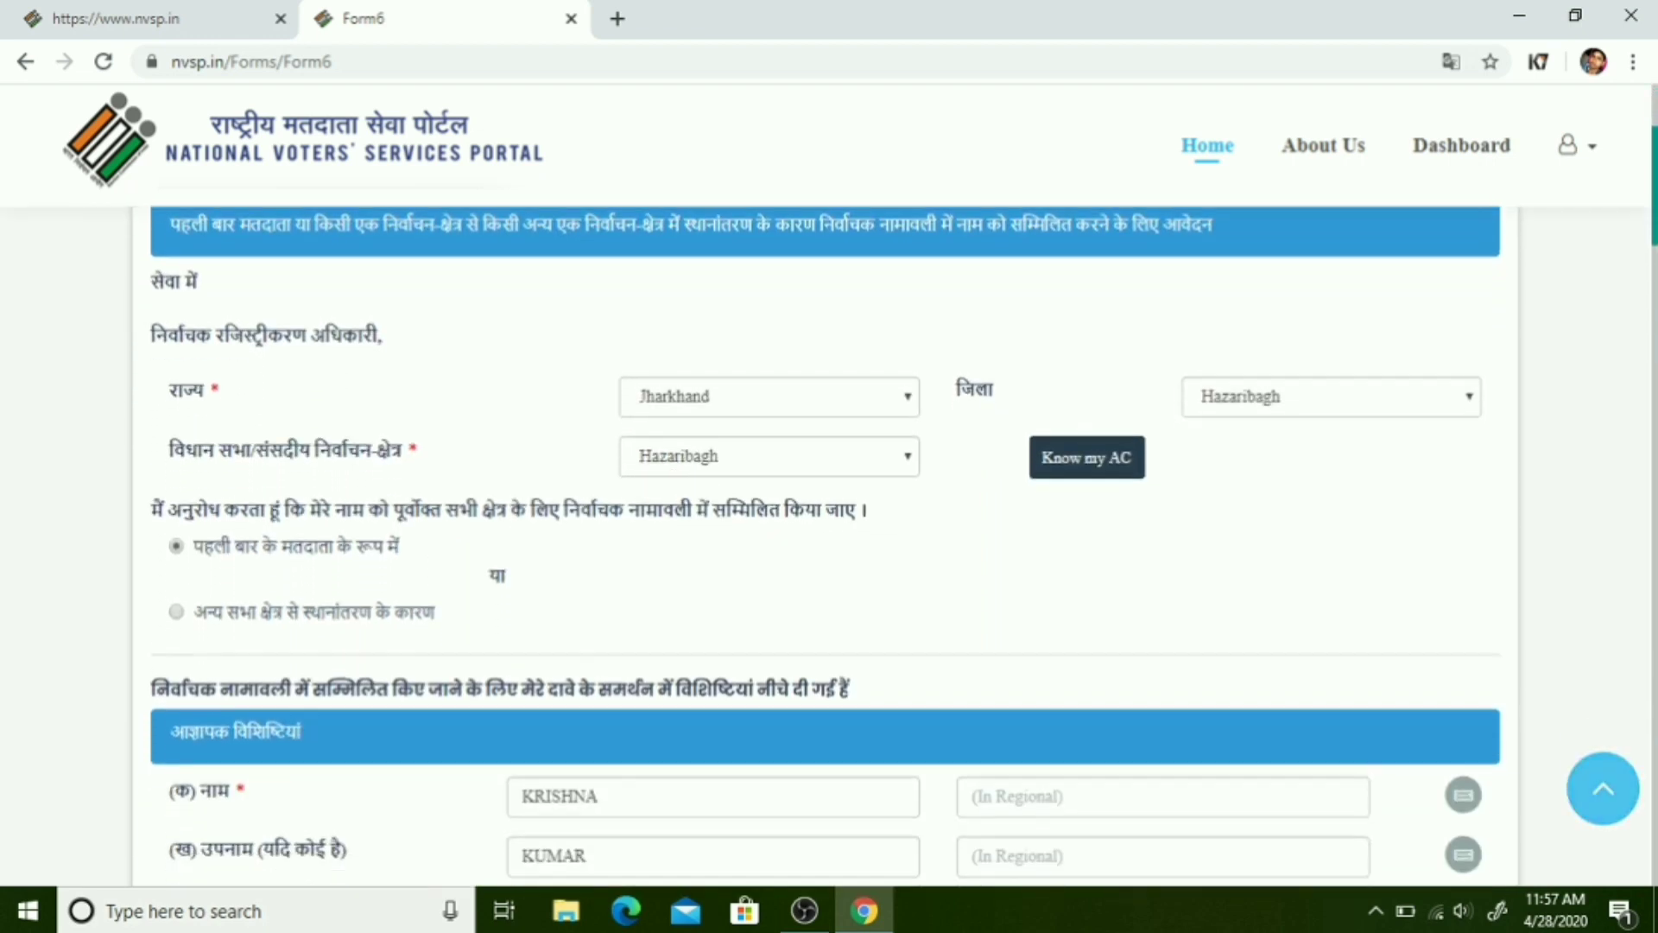
scroll(825, 547, "down", 5)
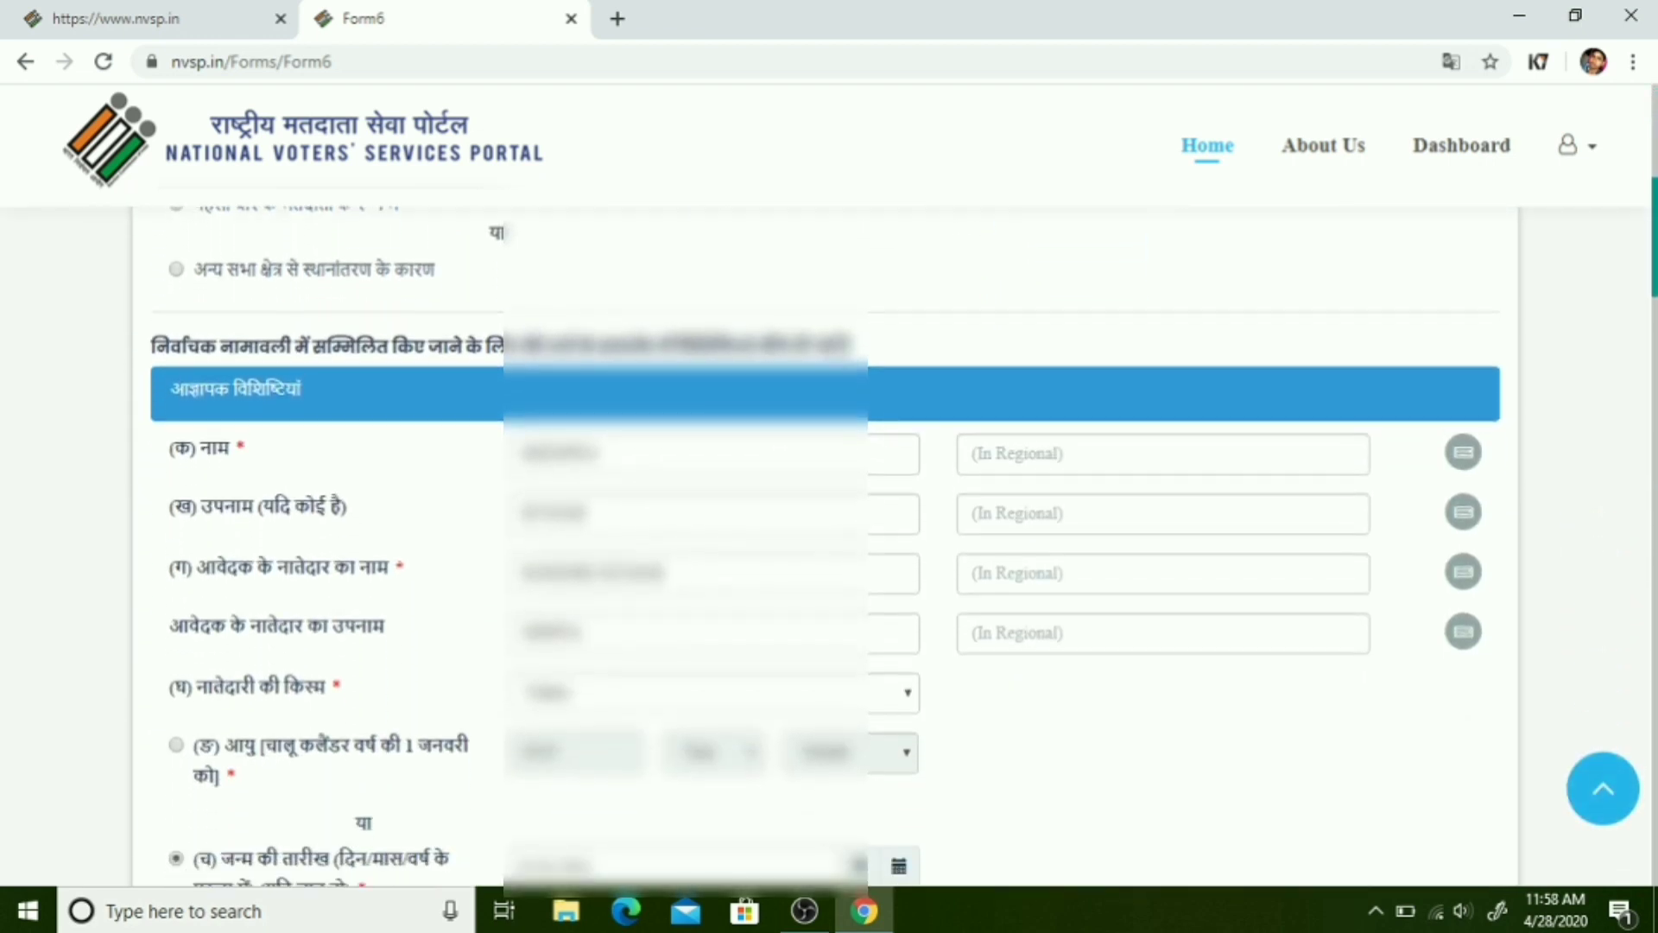
scroll(825, 547, "down", 6)
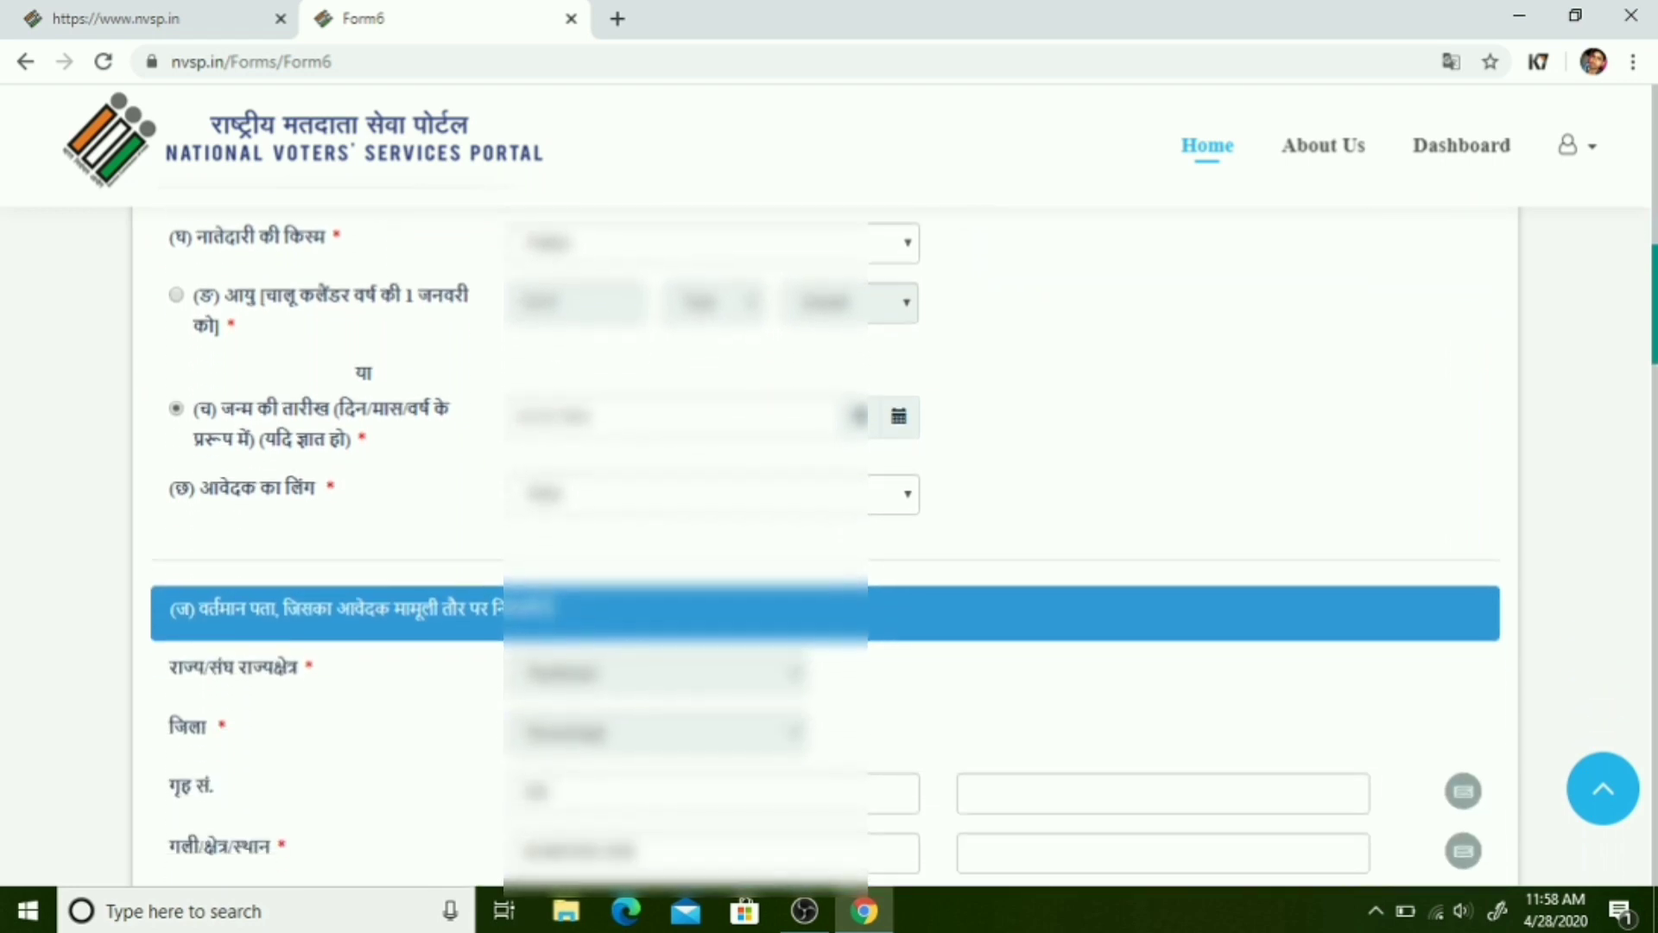
scroll(825, 547, "down", 4)
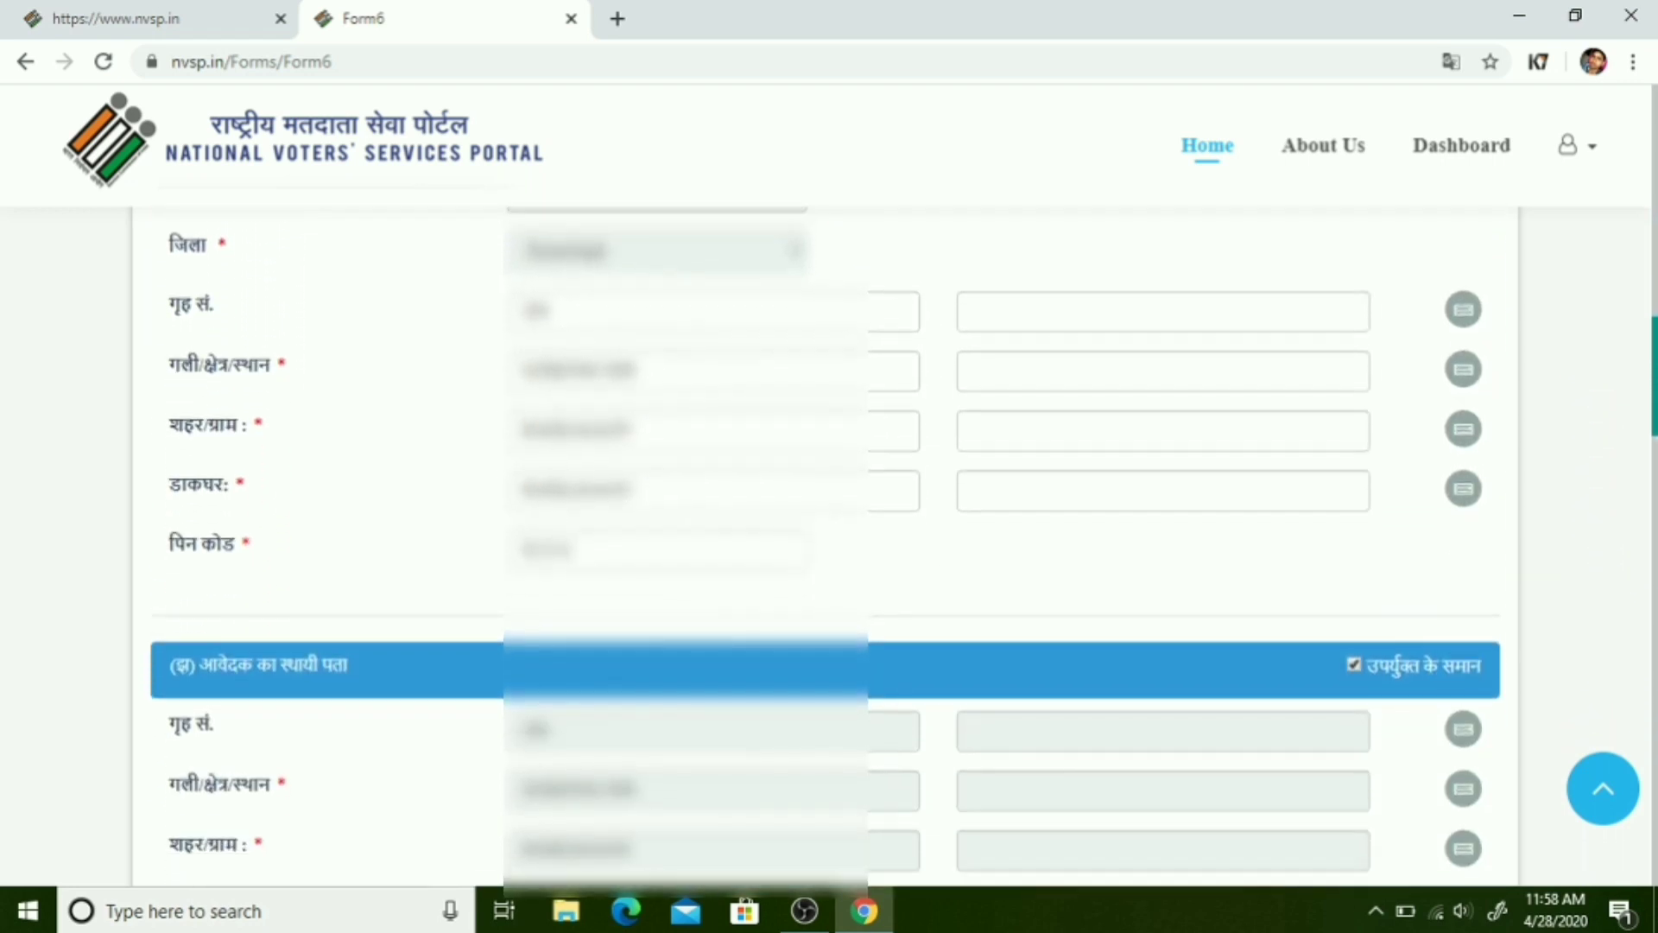
scroll(825, 546, "down", 7)
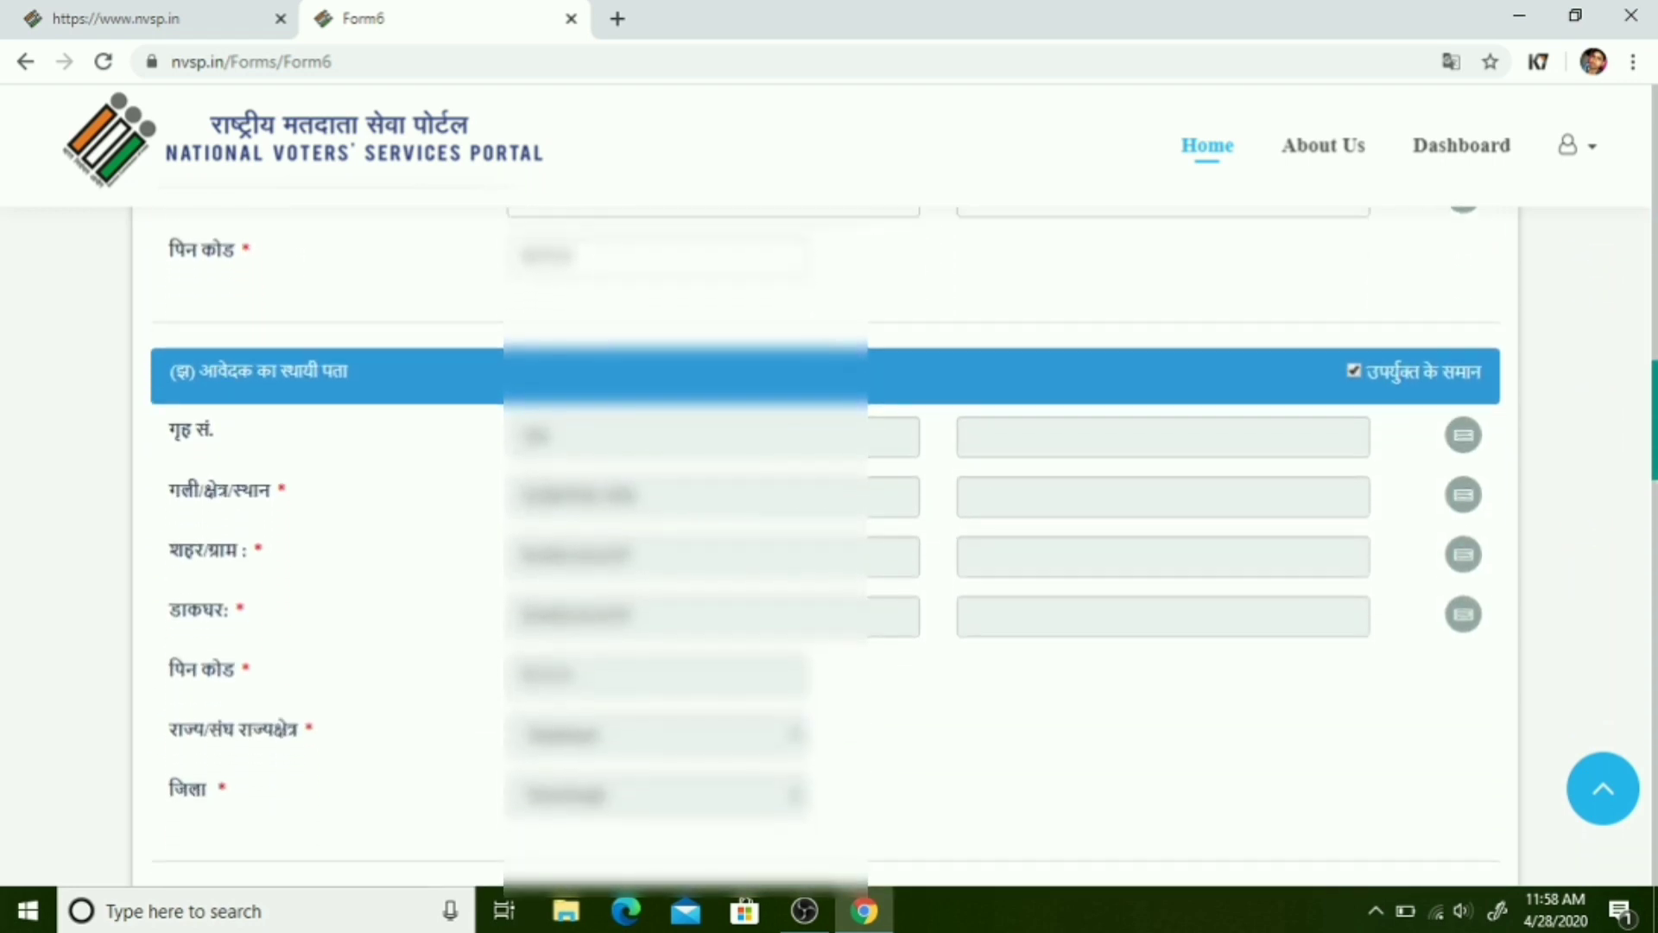
scroll(825, 547, "down", 5)
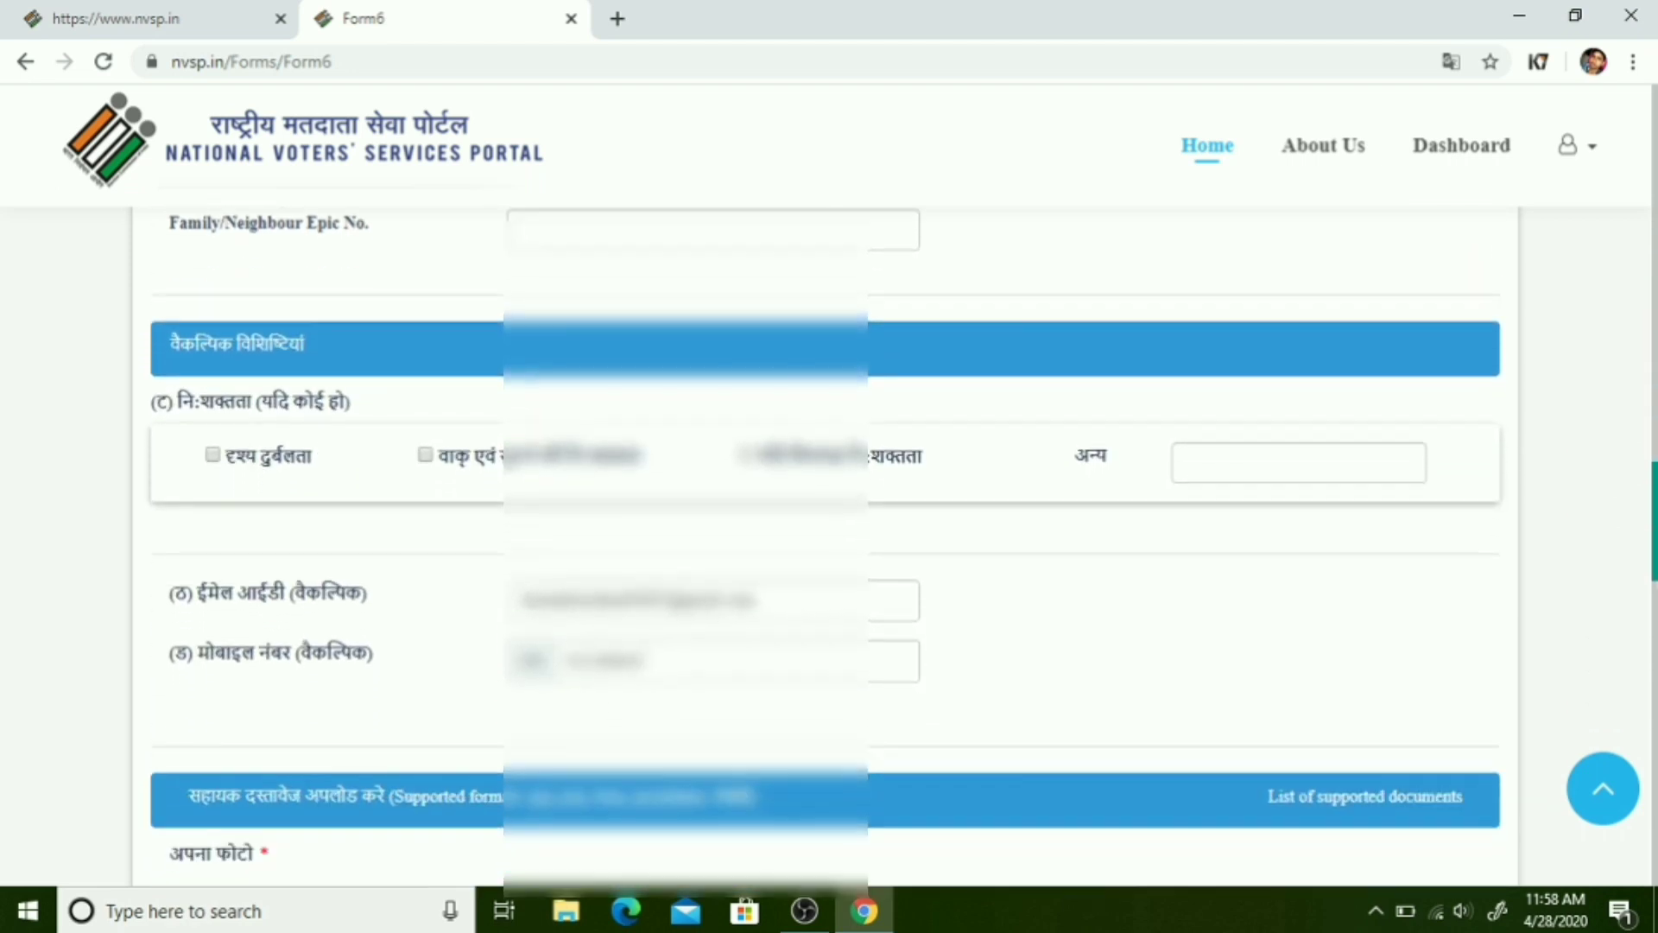
scroll(824, 547, "down", 7)
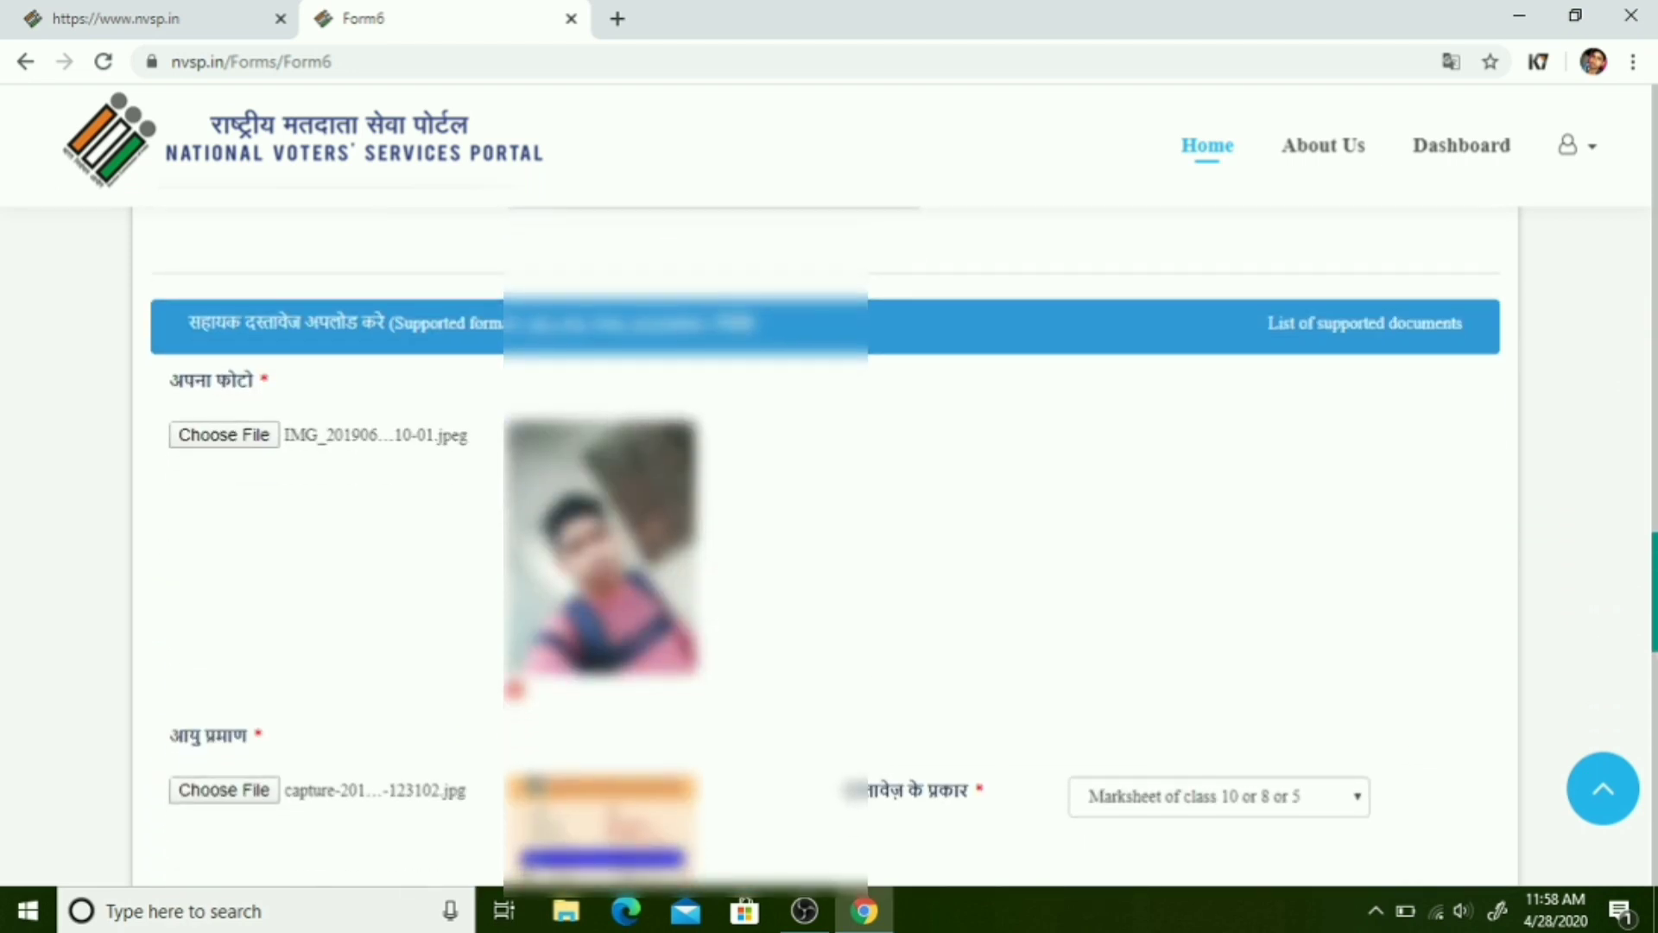
scroll(825, 547, "down", 6)
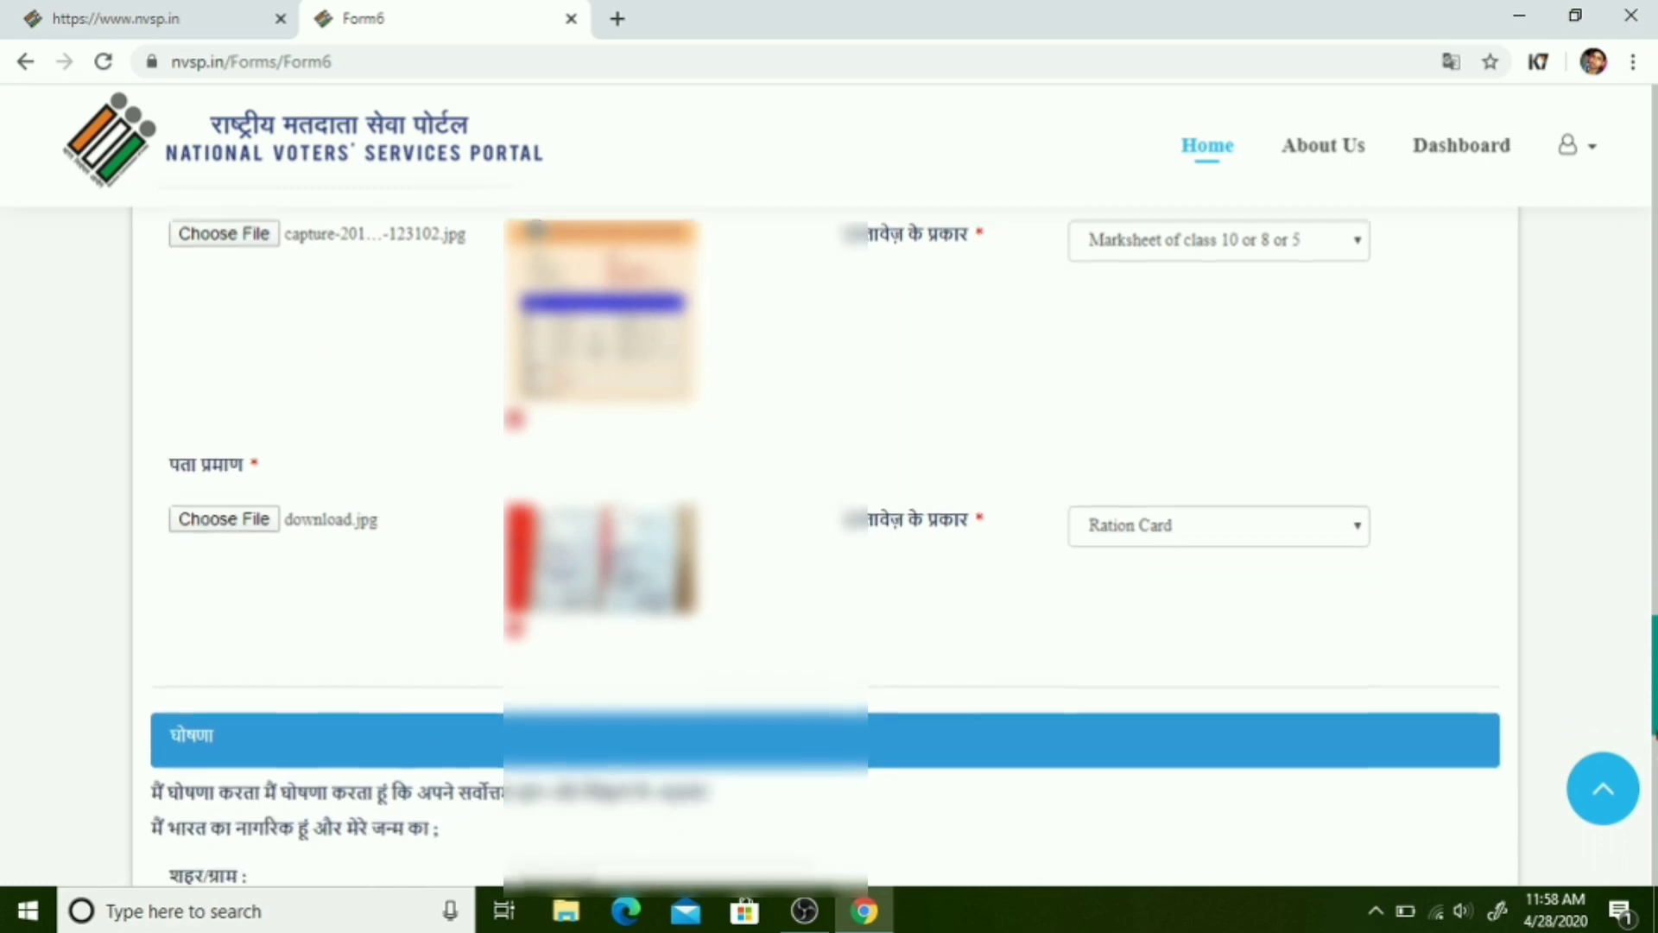
scroll(825, 547, "down", 7)
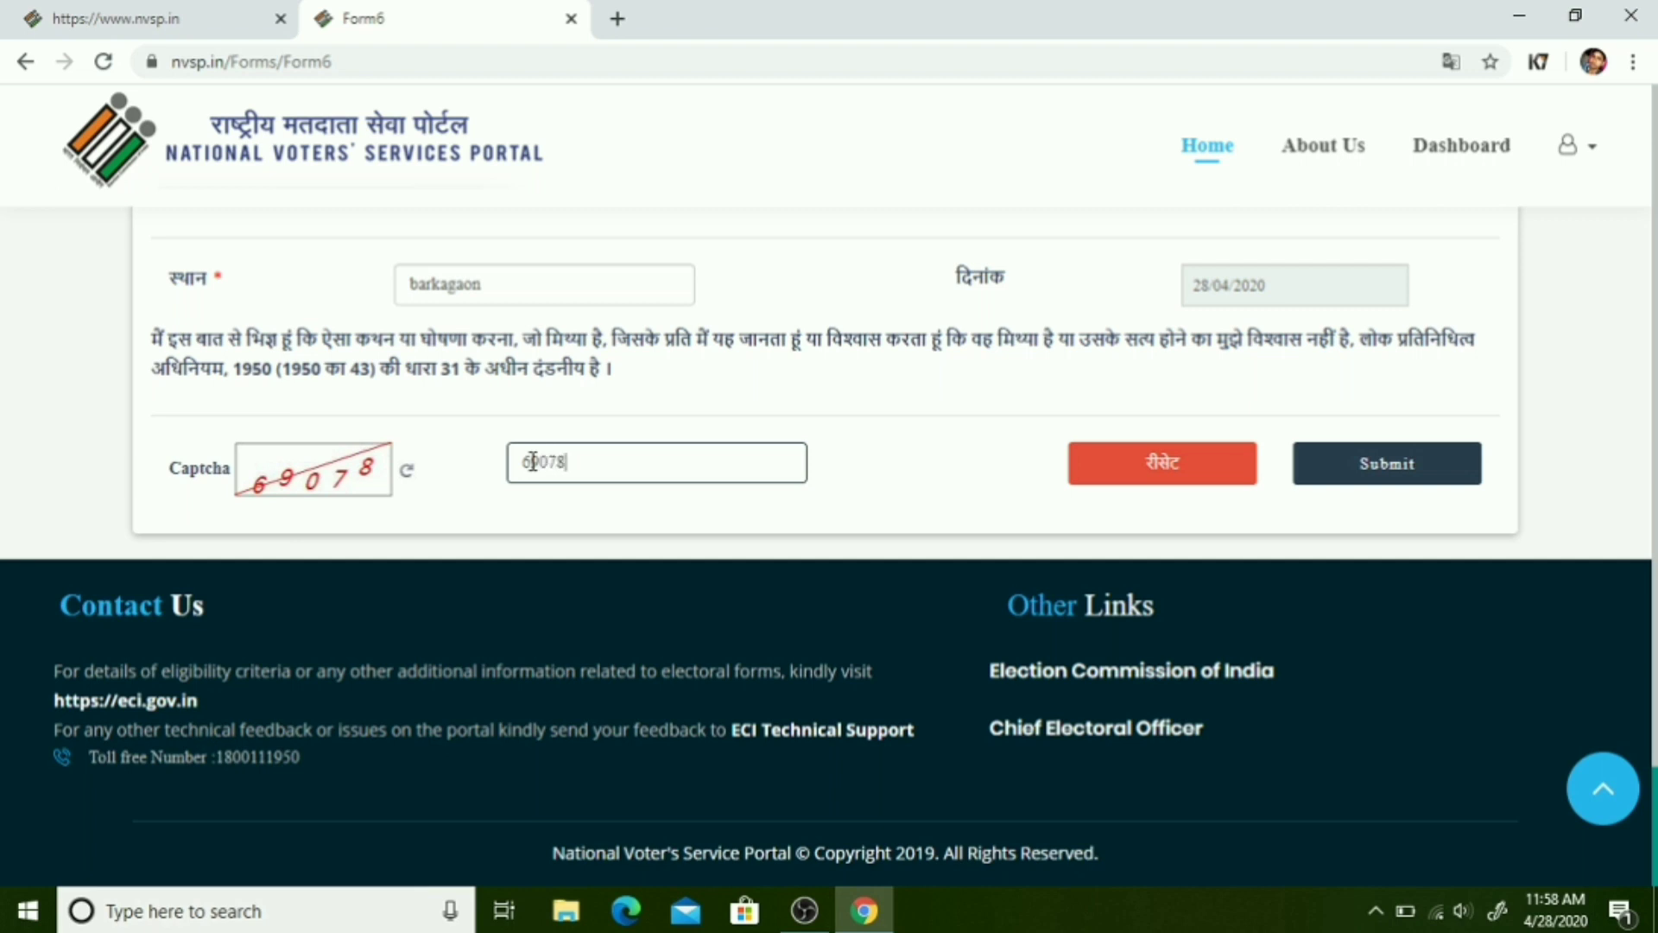
Step: Submit Form 6, note the issued reference id, and return to the NVSP home page
left_click(1358, 471)
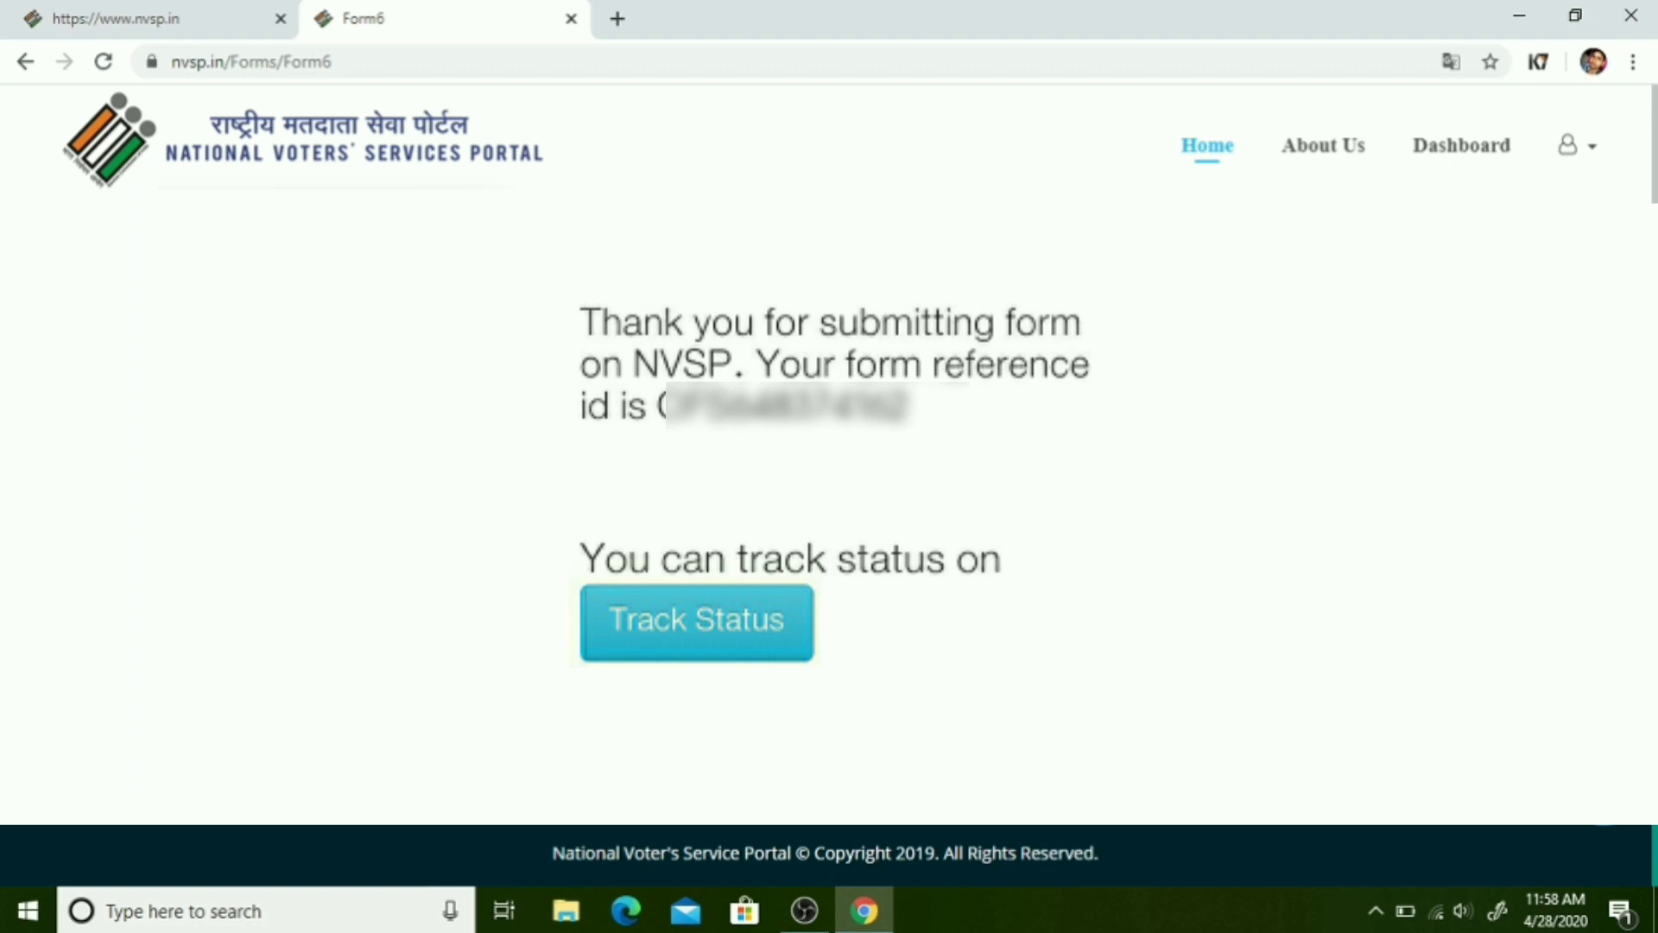
left_click(1200, 149)
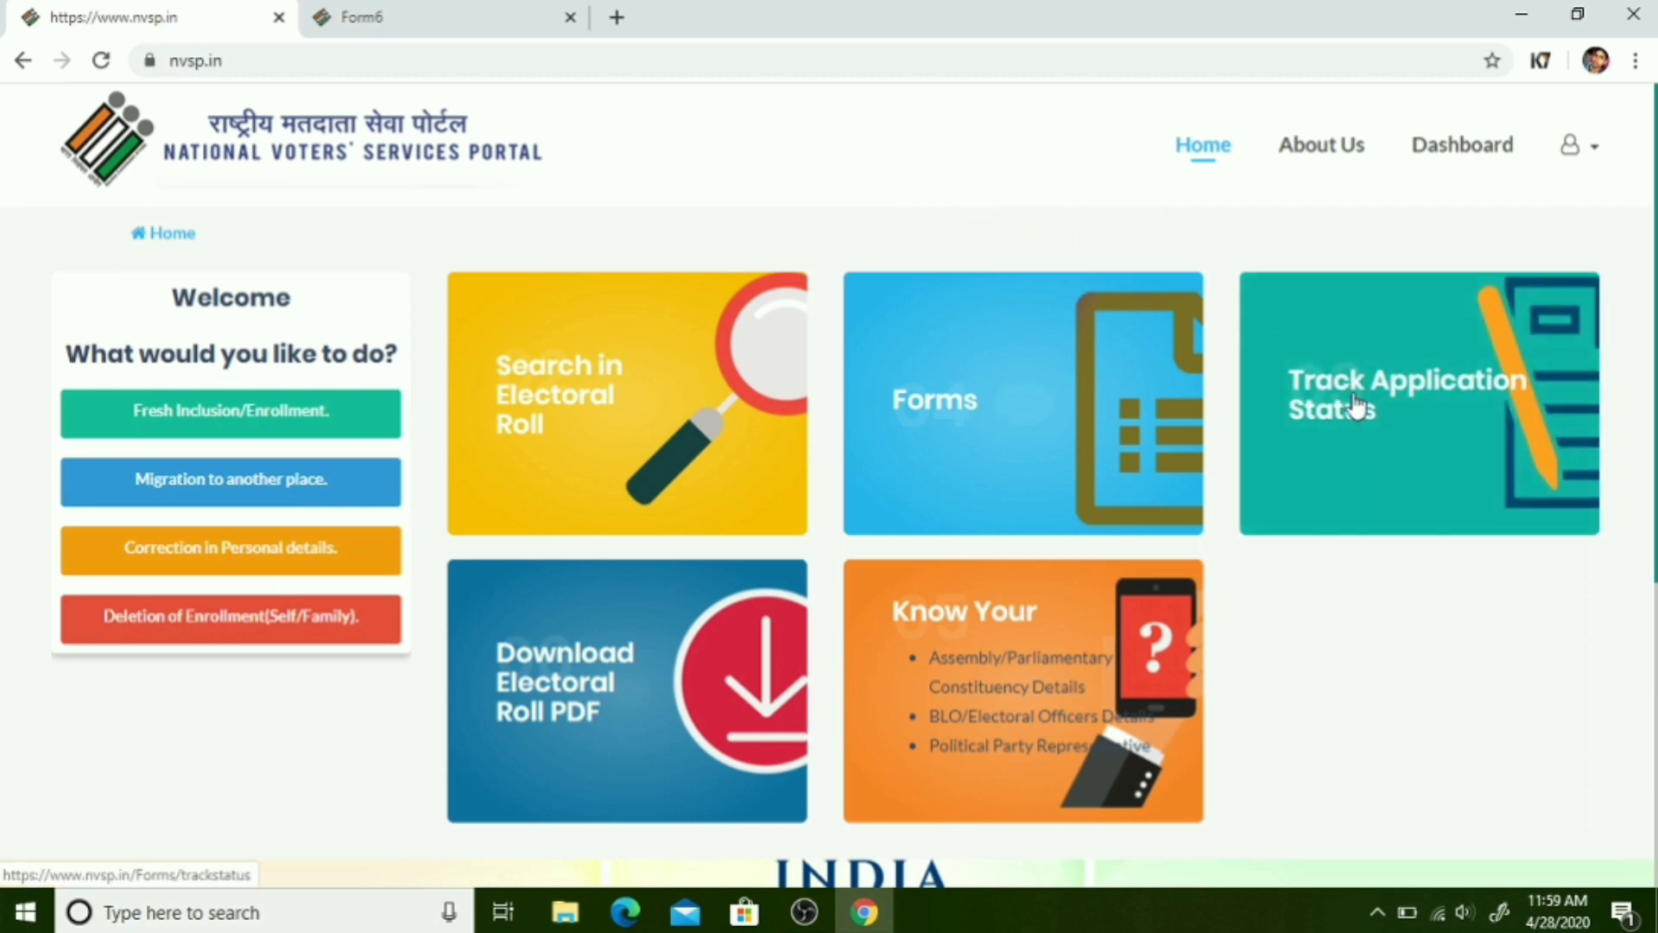
Step: Track the application by its form reference id, showing it at Submitted stage dated 24-04-2017
left_click(1356, 406)
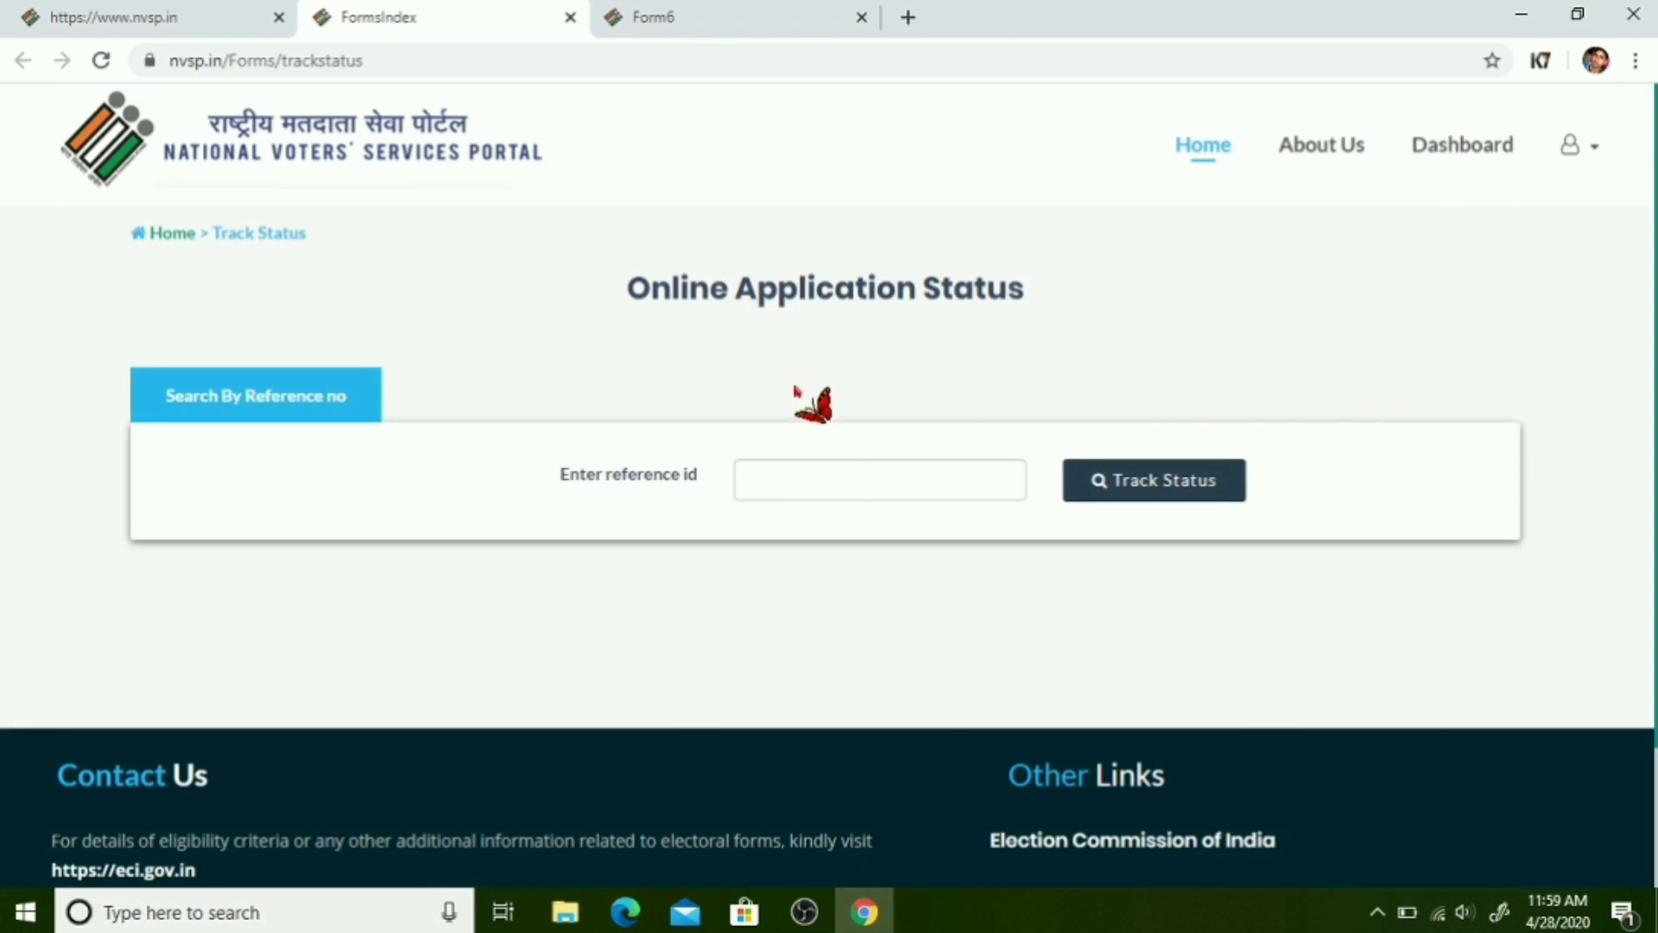
left_click(776, 477)
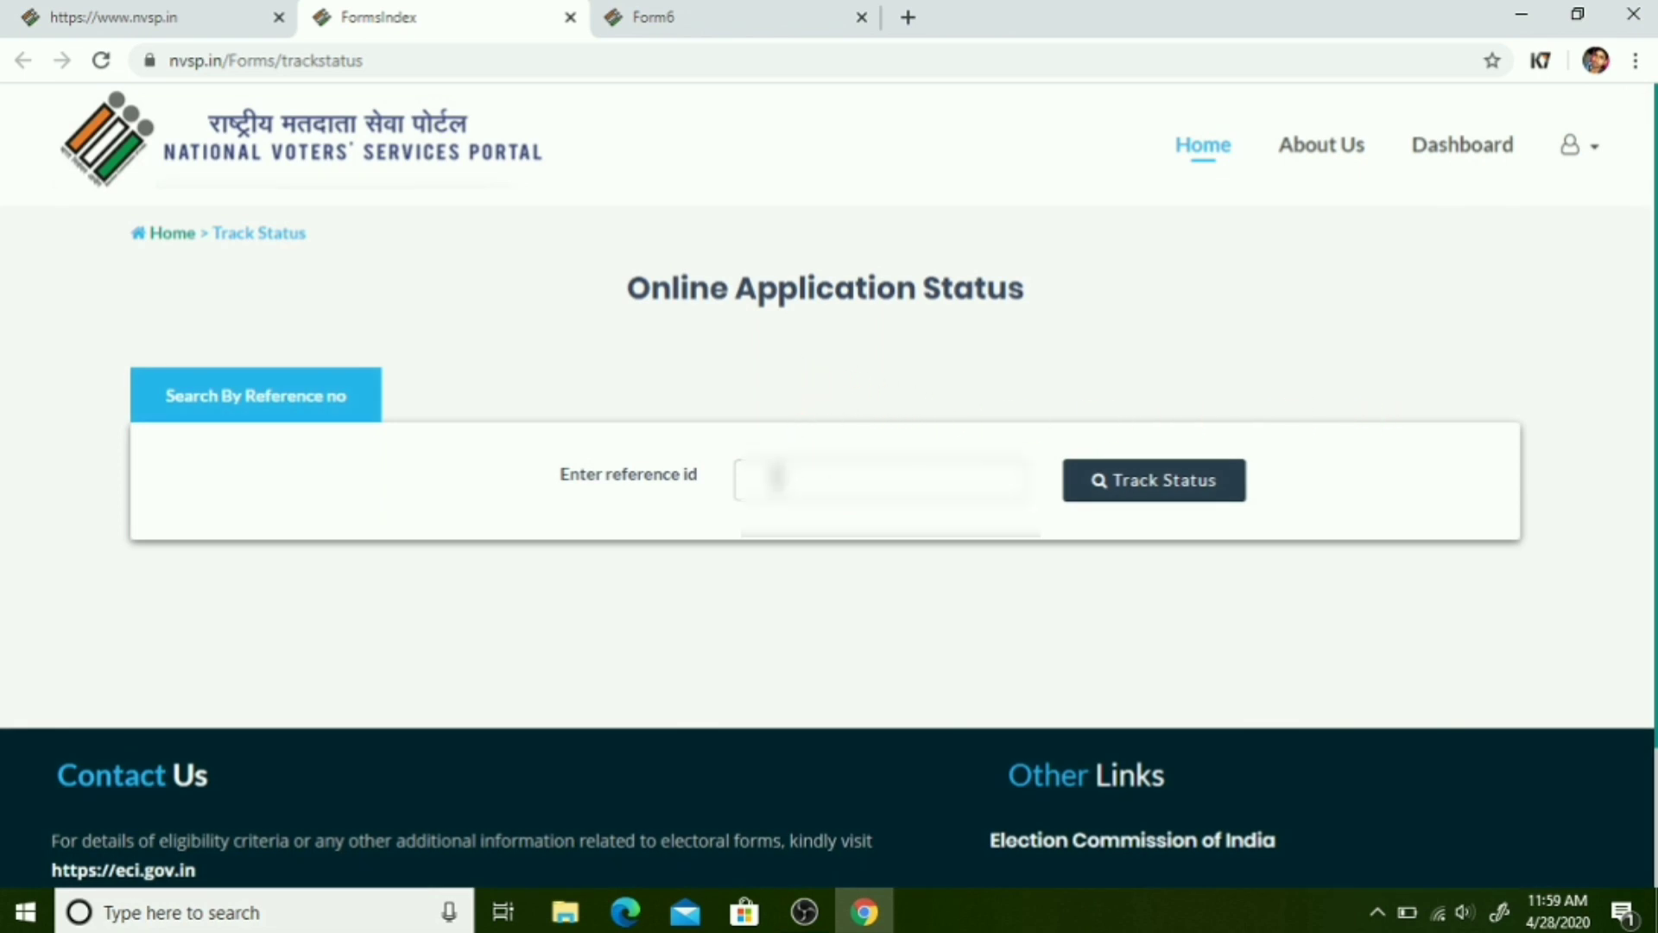
type("U06")
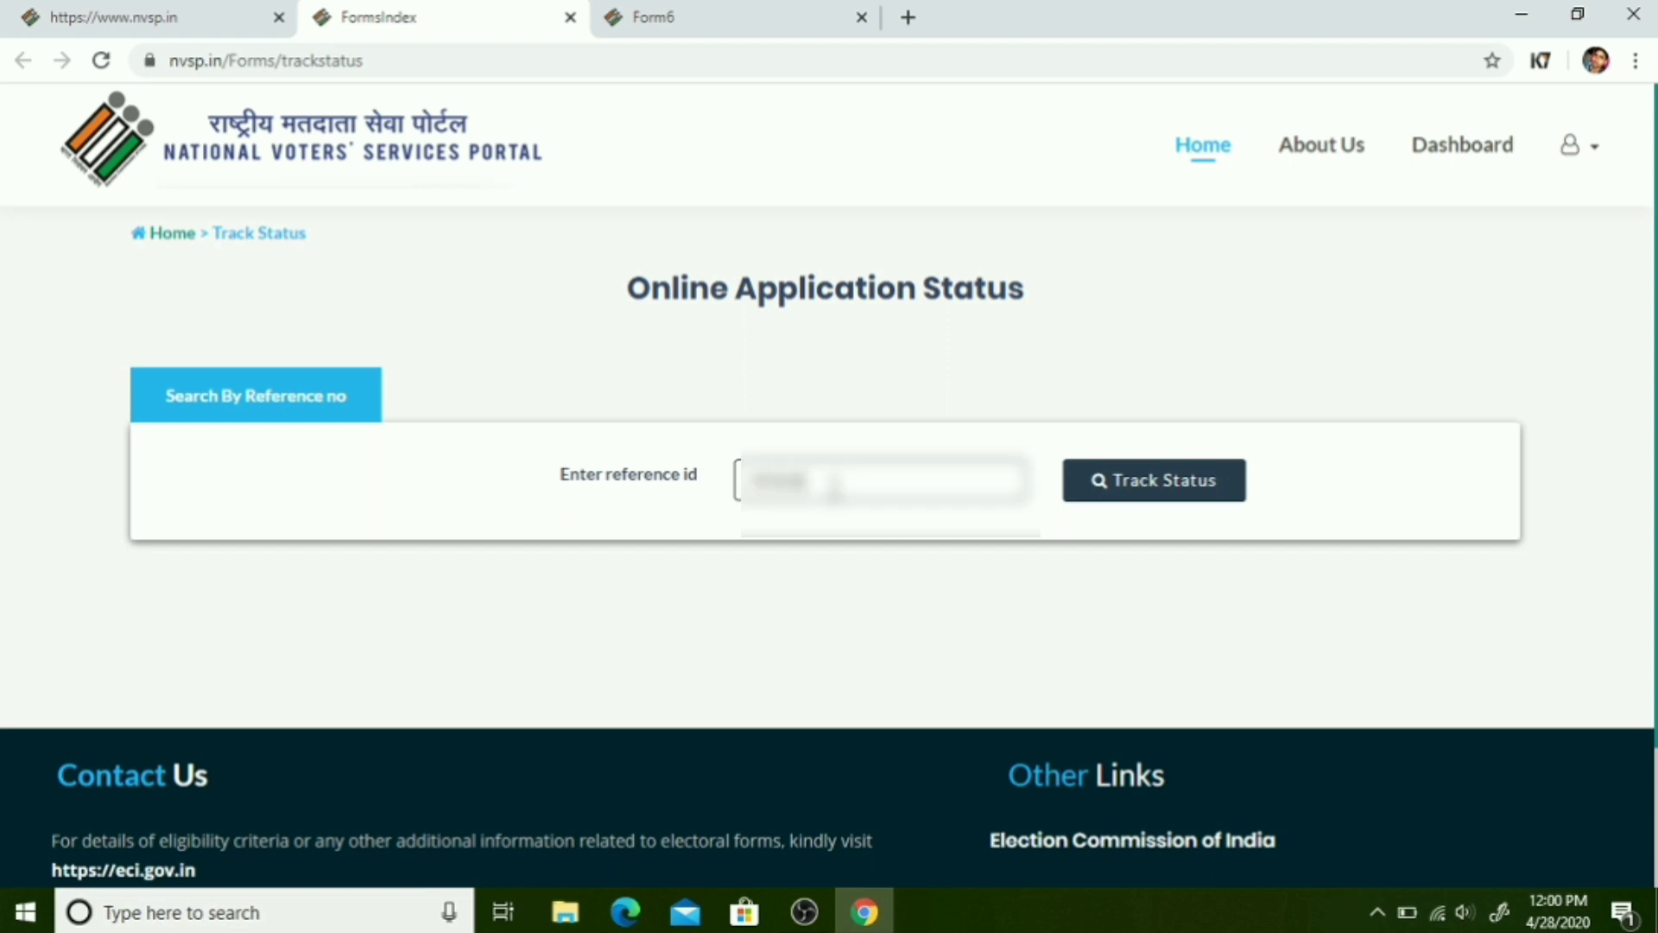
type("012345678")
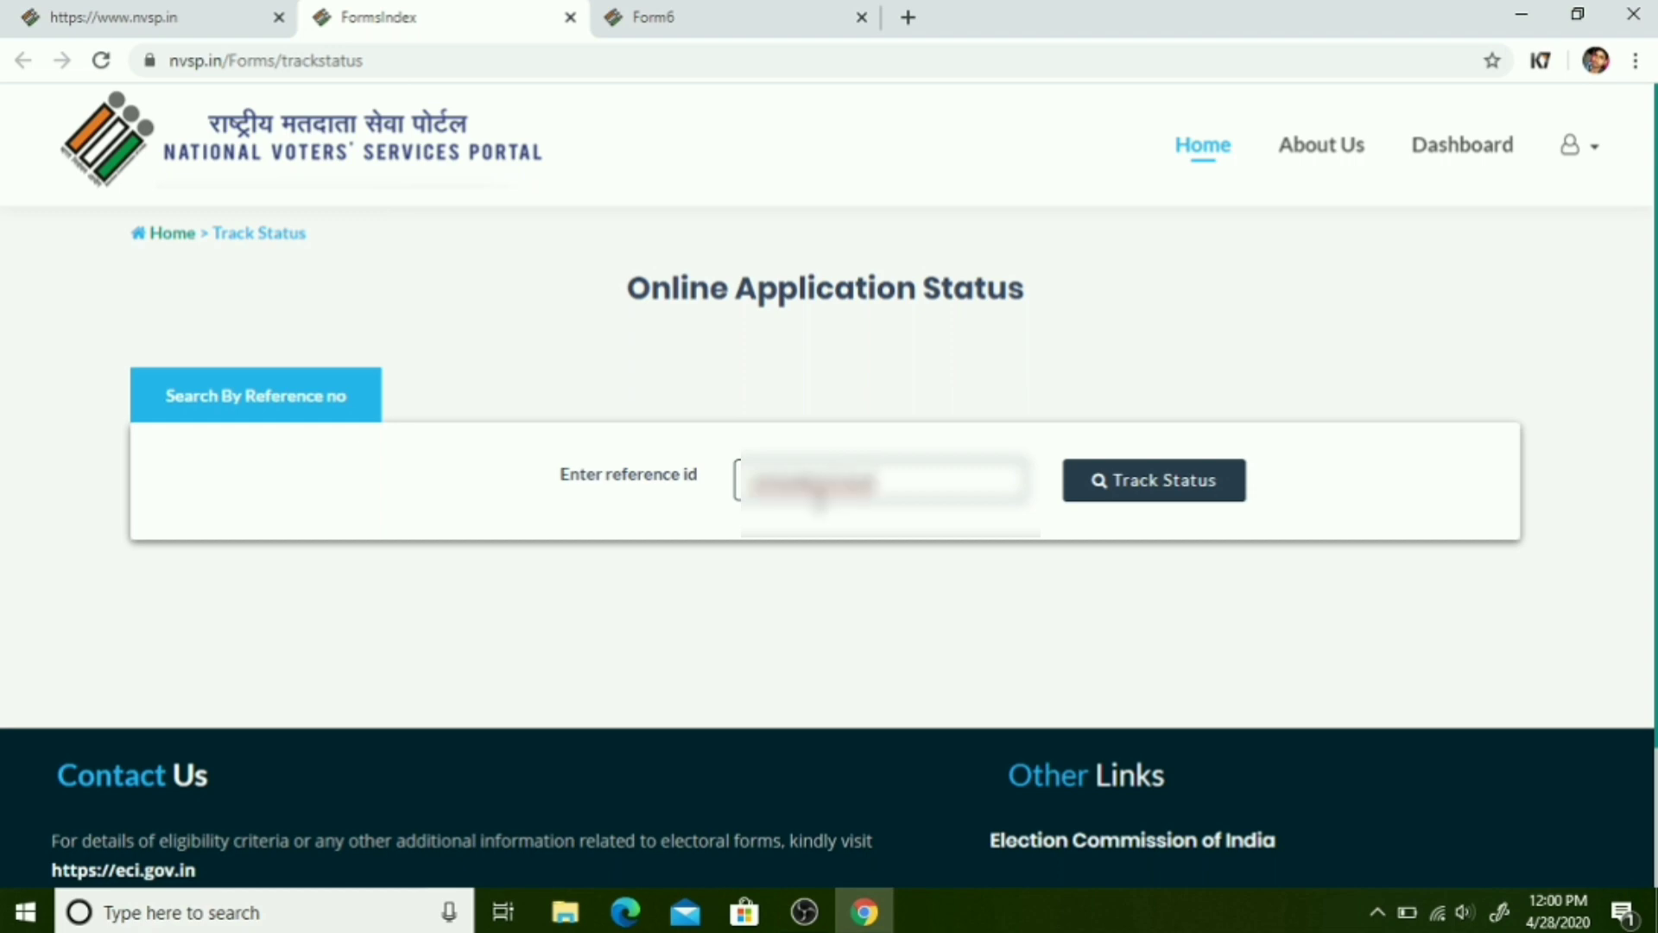
left_click(1095, 489)
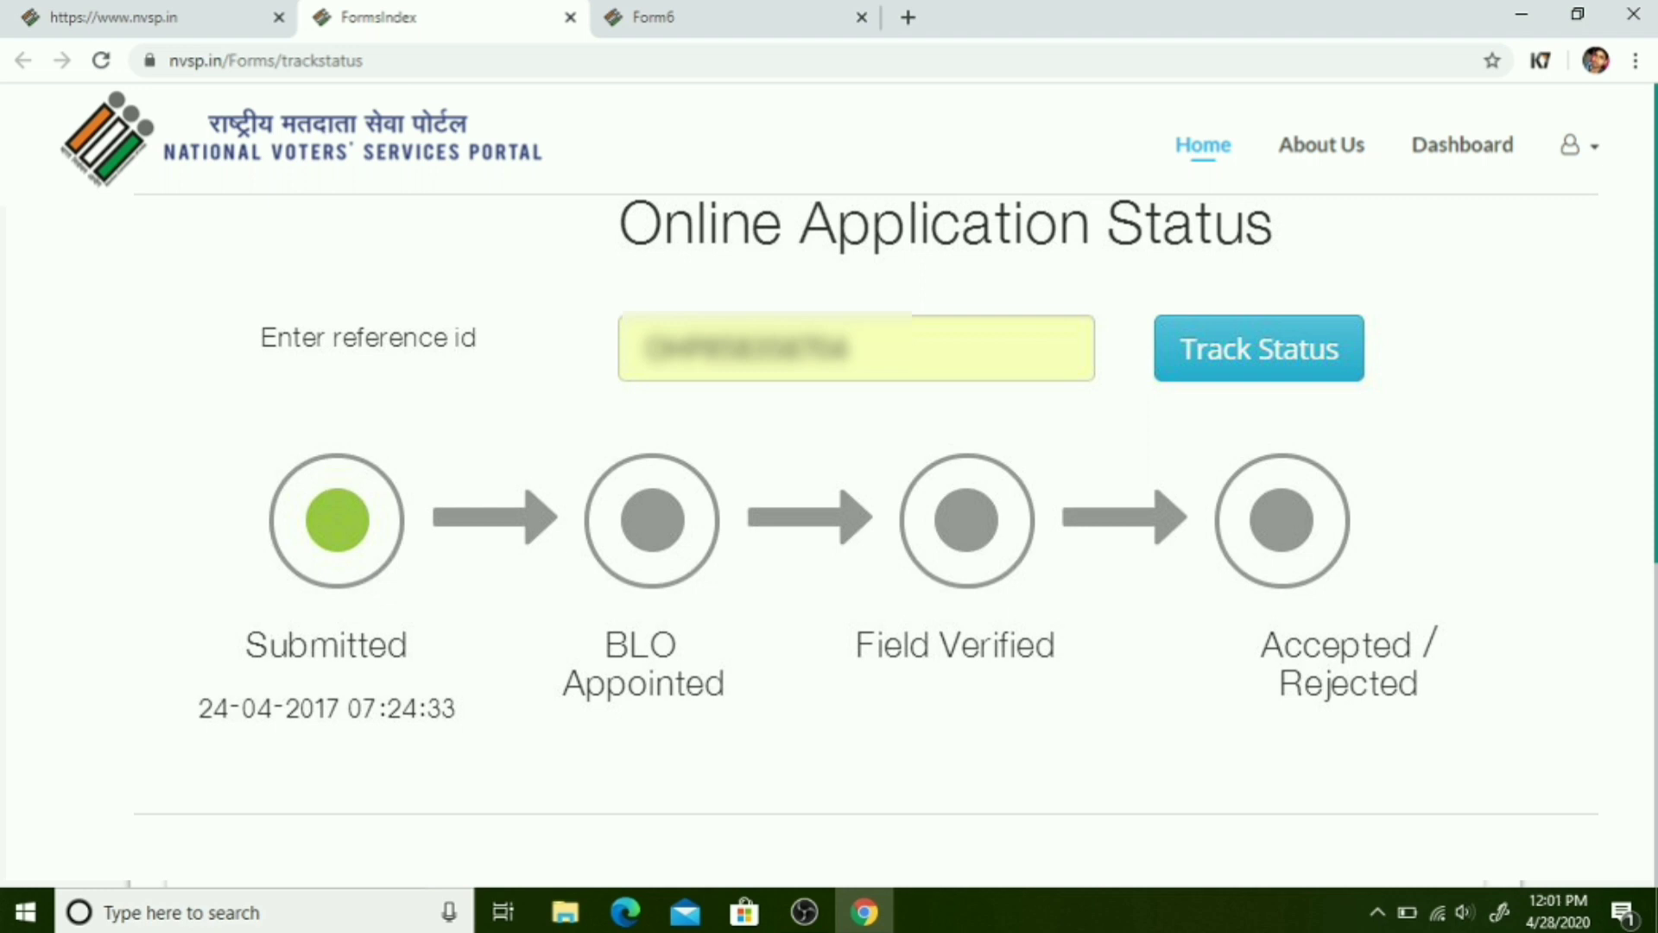